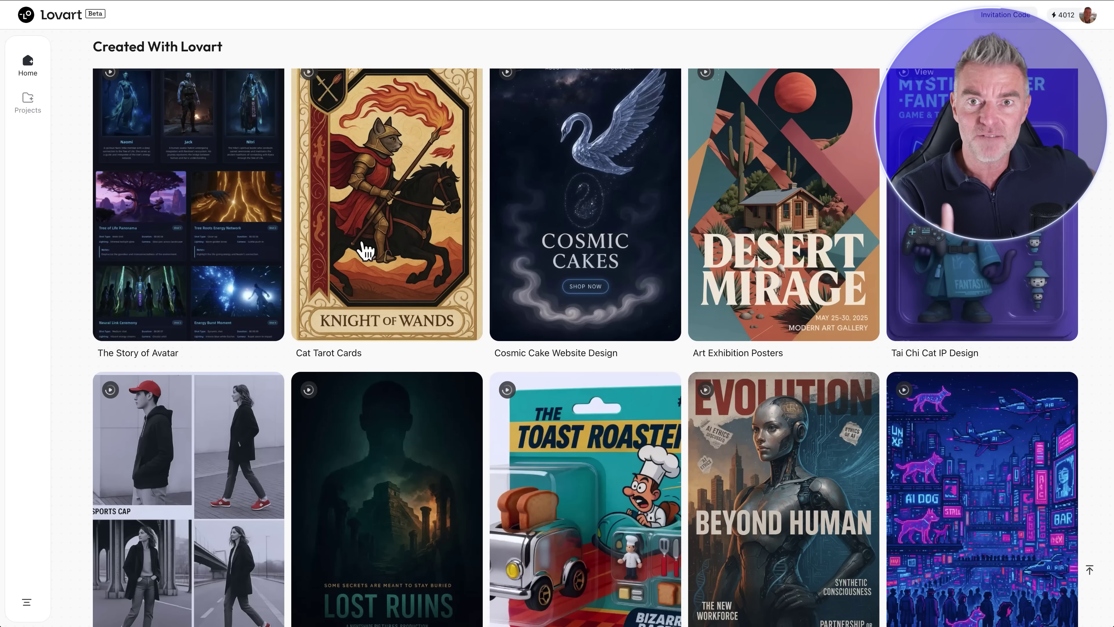
Open the 'Game icons in an 80s American comic style' example and skip to its results.
scroll(578, 392, down, 15)
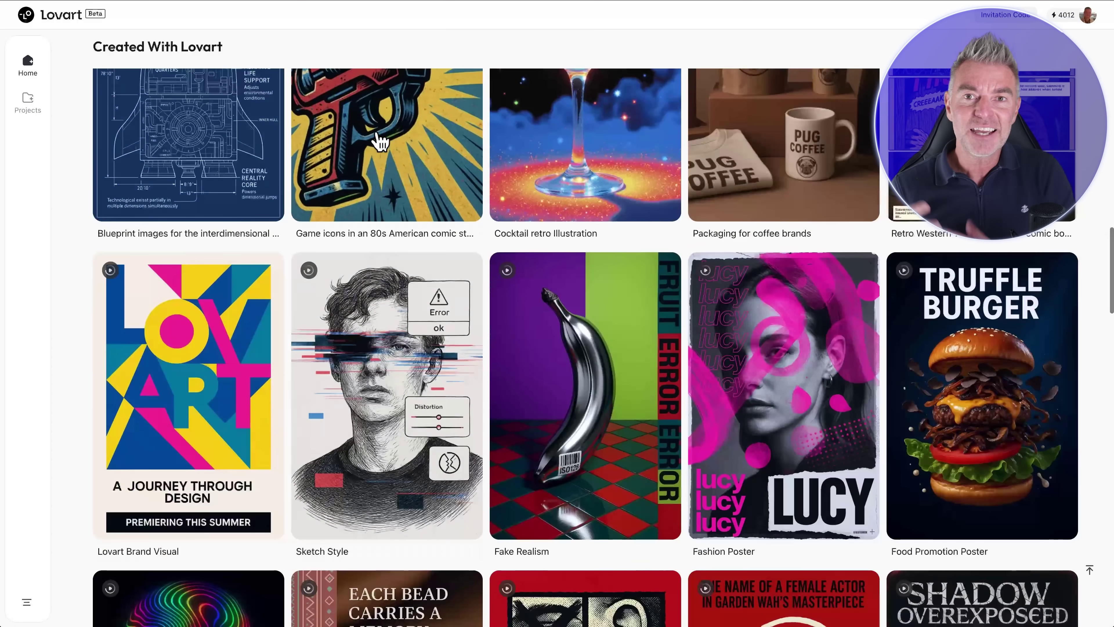
click(380, 141)
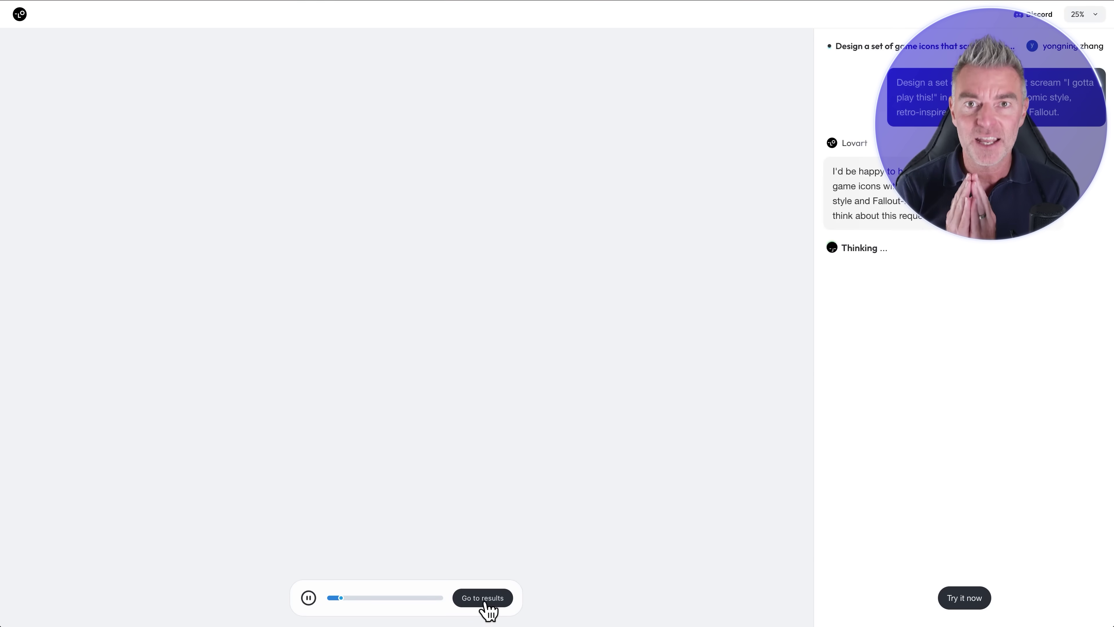
click(486, 603)
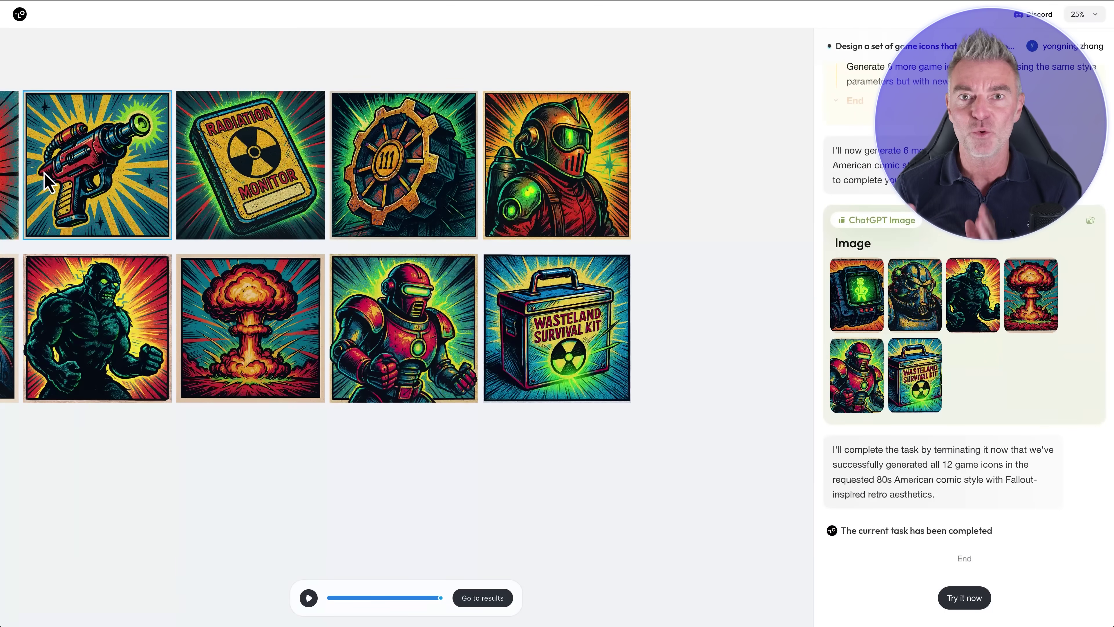
Zoom and pan across the finished set of twelve comic-style game icons.
scroll(132, 178, up, 5)
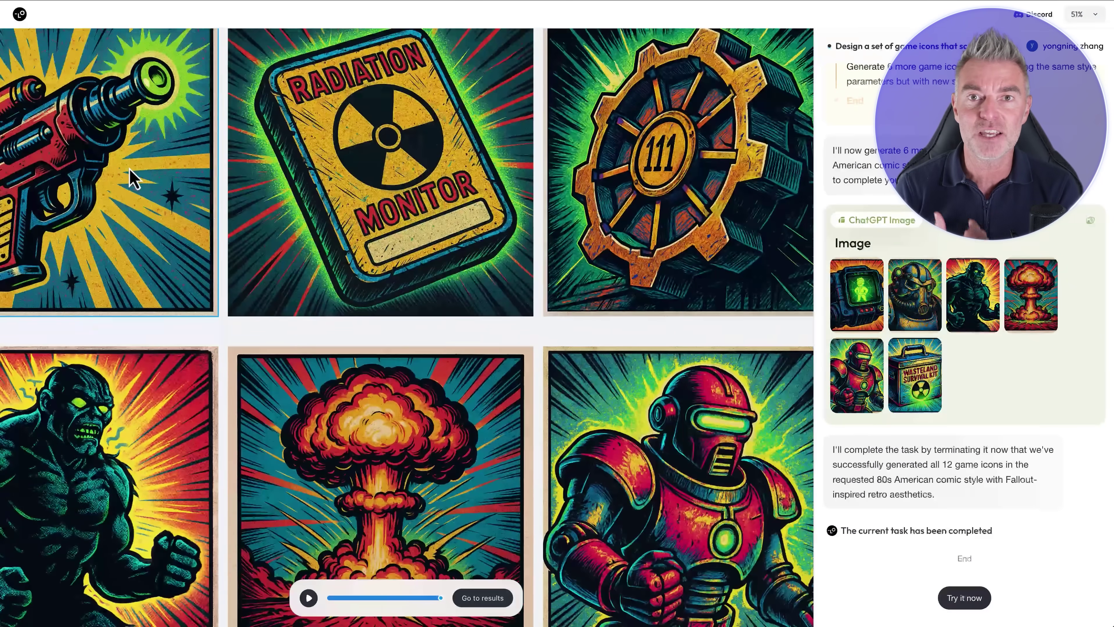
scroll(131, 178, left, 5)
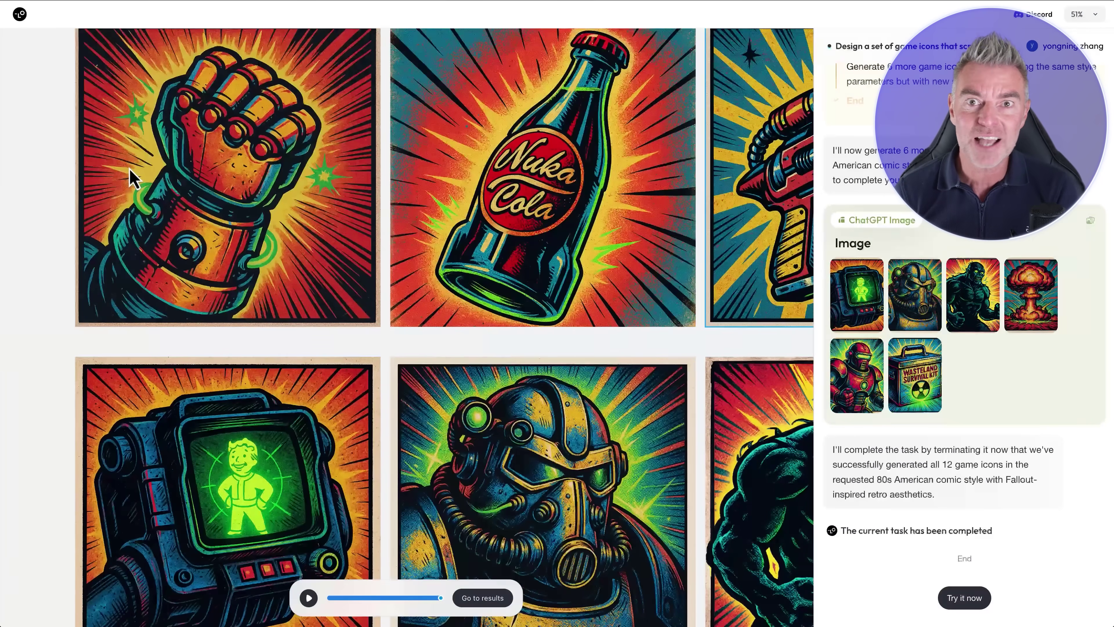
scroll(132, 178, down, 8)
scroll(132, 178, right, 5)
scroll(131, 178, up, 3)
scroll(132, 178, right, 10)
scroll(132, 177, up, 2)
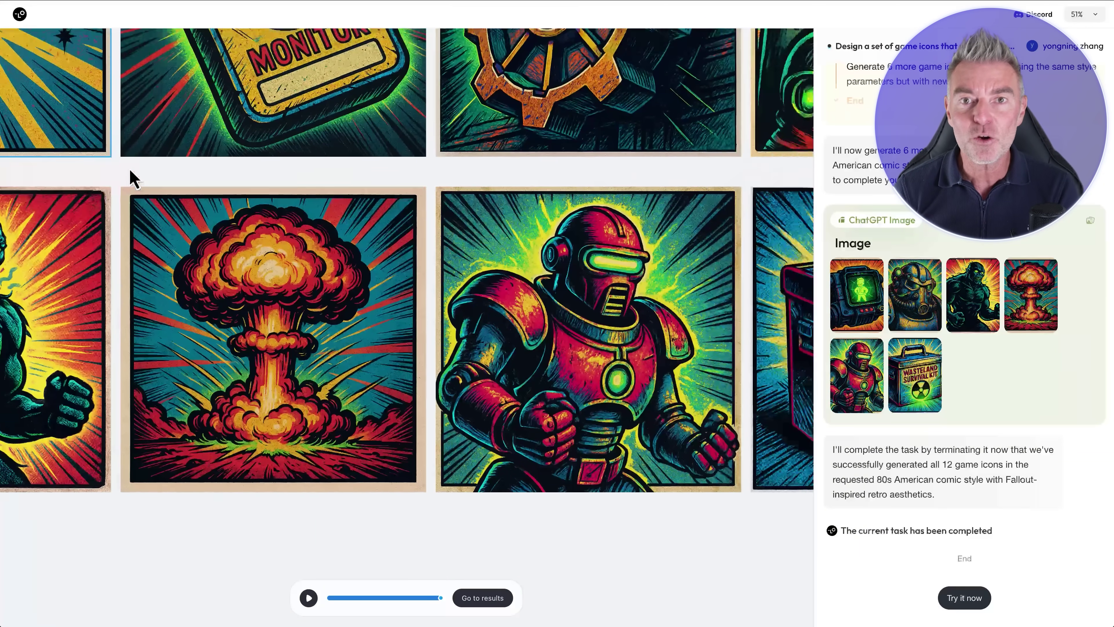
scroll(132, 178, right, 6)
scroll(132, 178, up, 1)
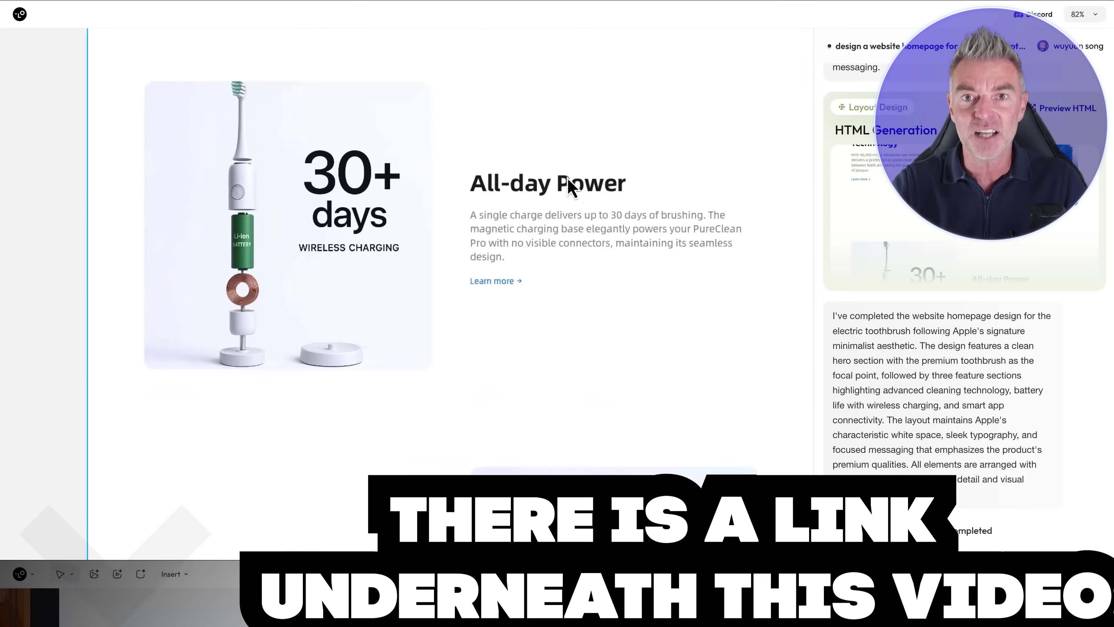
Skip the AnalogMeow Deli cat café replay to its finished results.
scroll(568, 186, down, 5)
scroll(568, 187, down, 3)
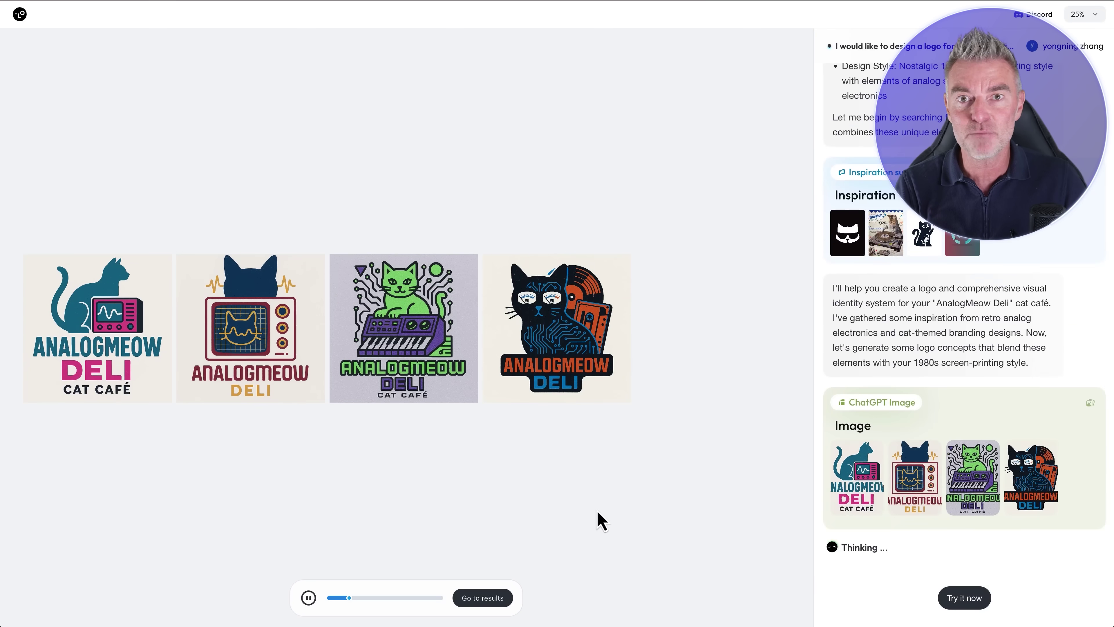
click(481, 597)
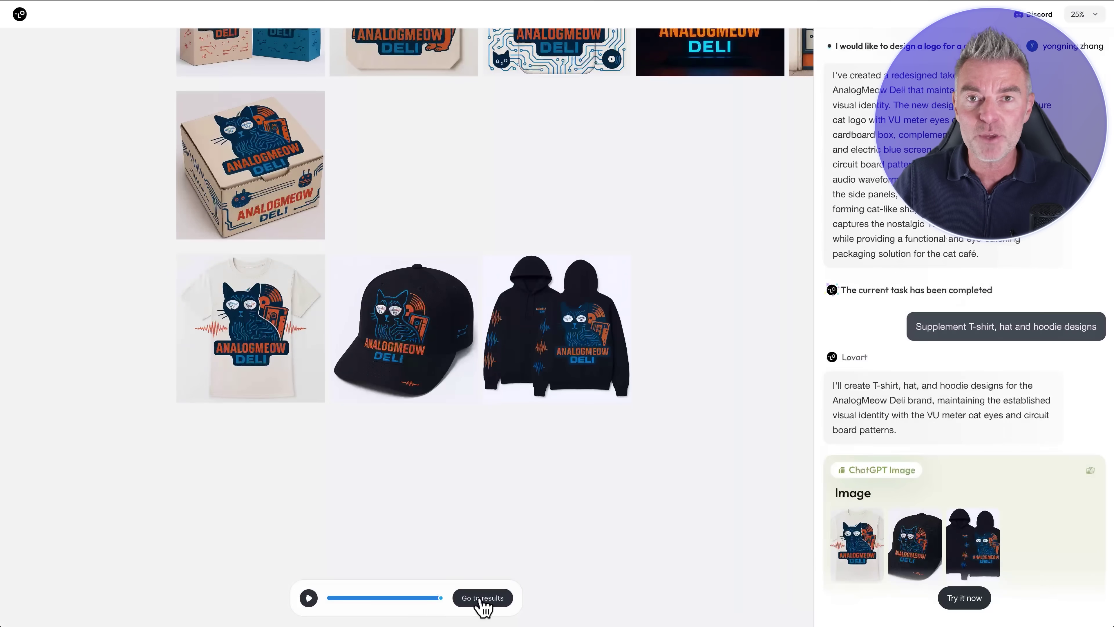
Zoom and pan across the café's T-shirt, hat and hoodie merchandise designs.
scroll(317, 194, up, 10)
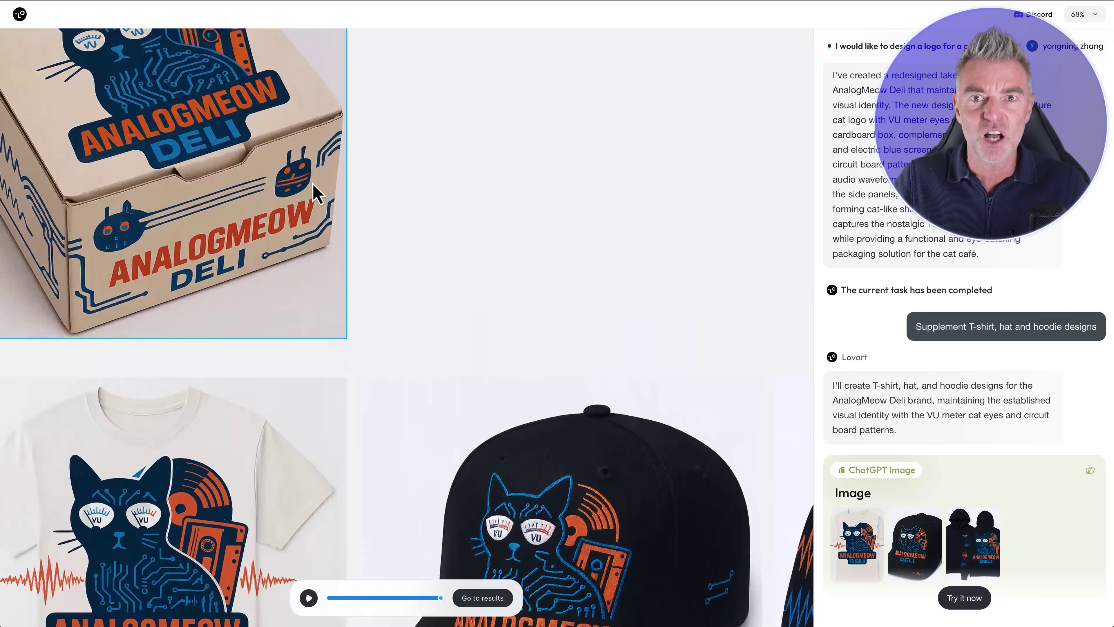
scroll(317, 193, down, 8)
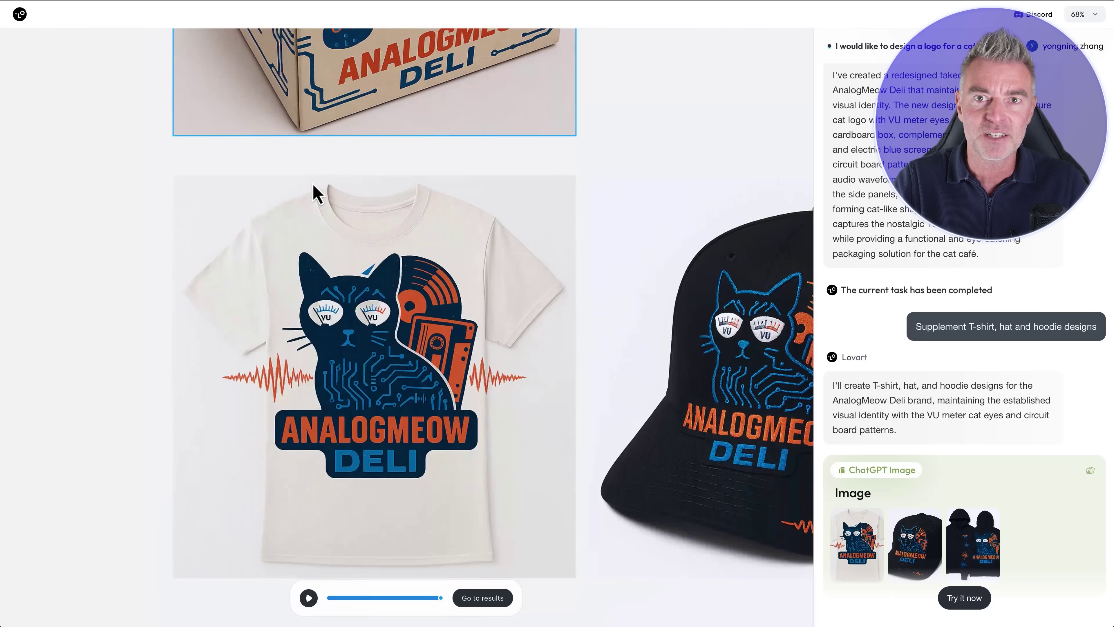
scroll(317, 194, right, 10)
scroll(317, 194, right, 10)
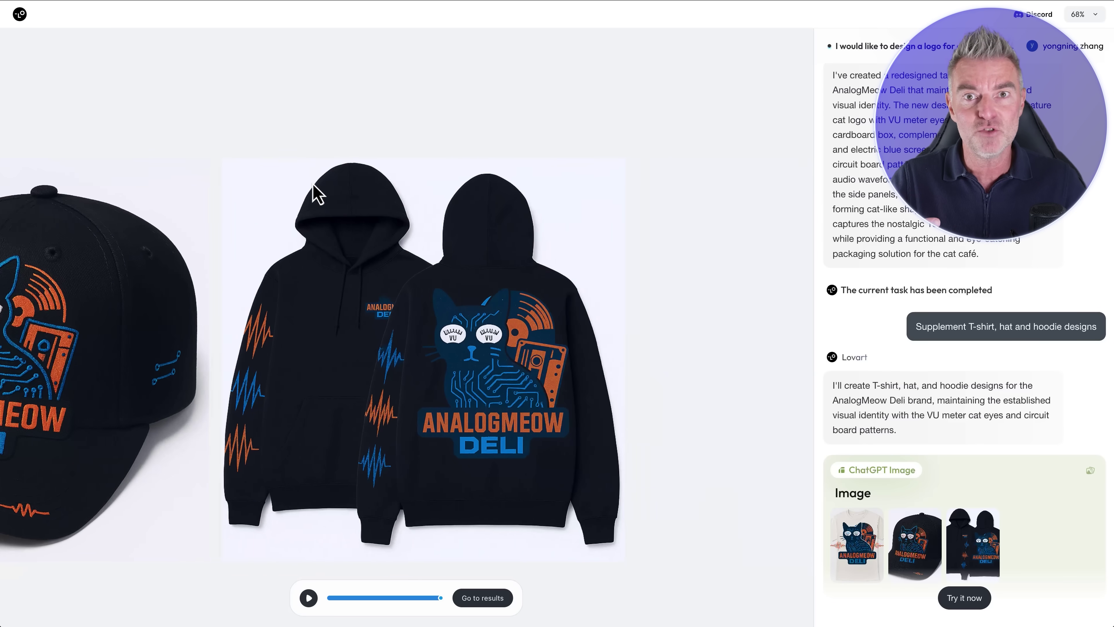
scroll(317, 193, down, 10)
scroll(317, 193, up, 3)
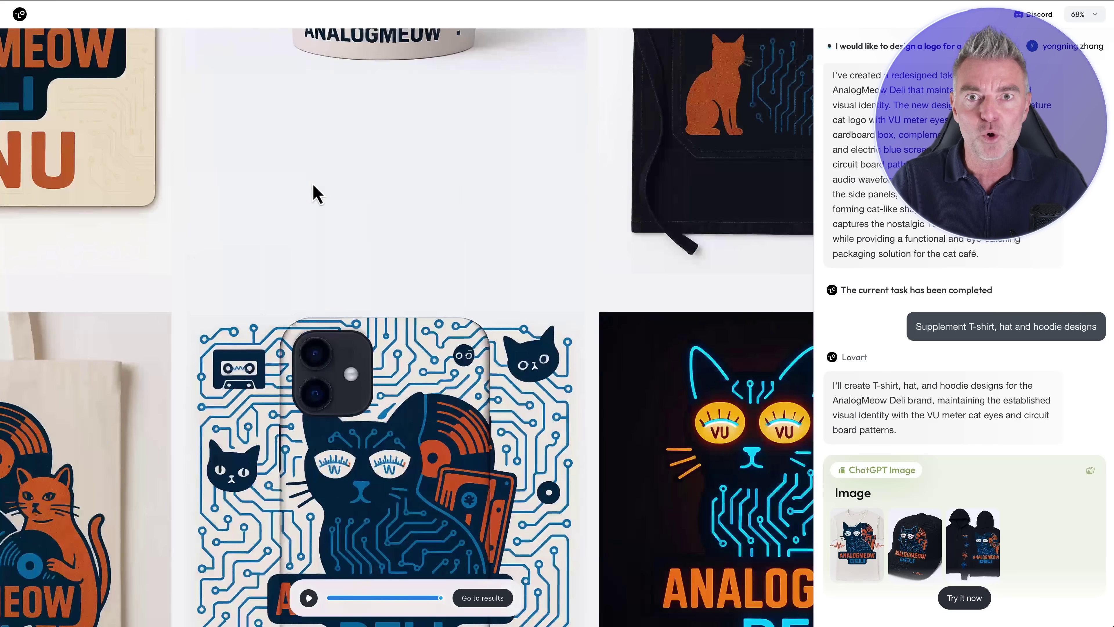
scroll(317, 193, down, 3)
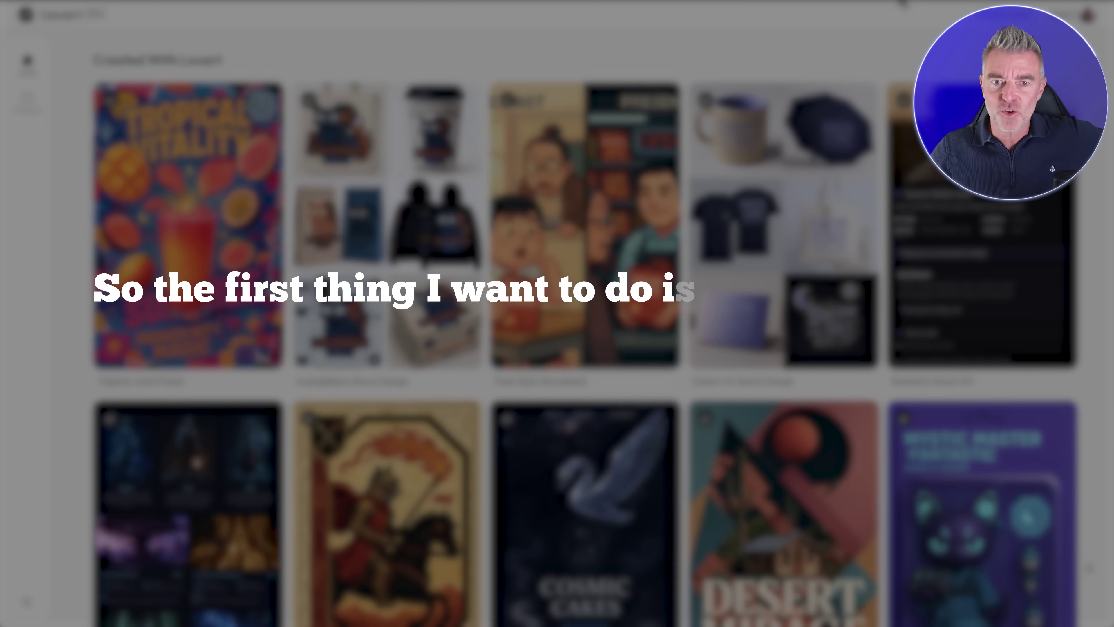
Scroll the Created With Lovart gallery and open the 'Packaging for coffee brands' example.
scroll(815, 62, up, 4)
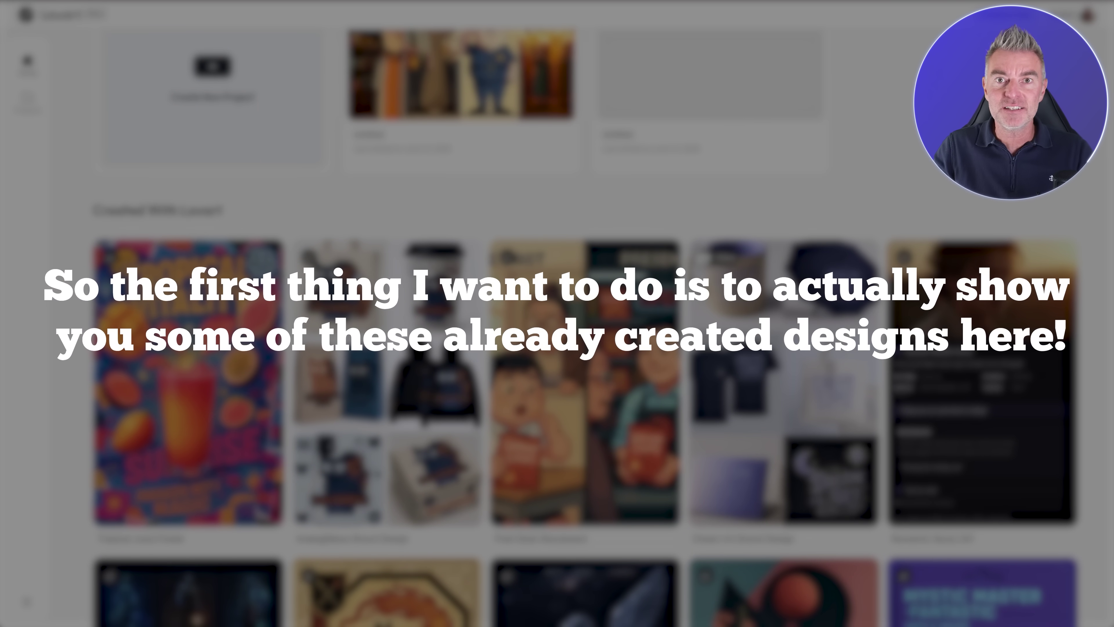
scroll(603, 206, down, 10)
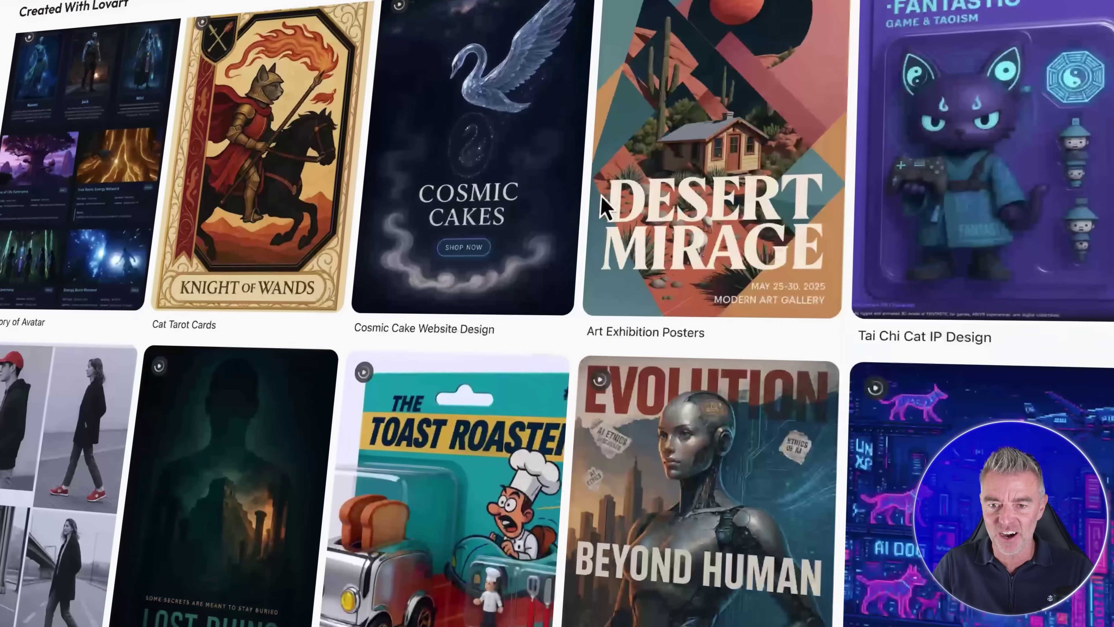
scroll(736, 348, down, 5)
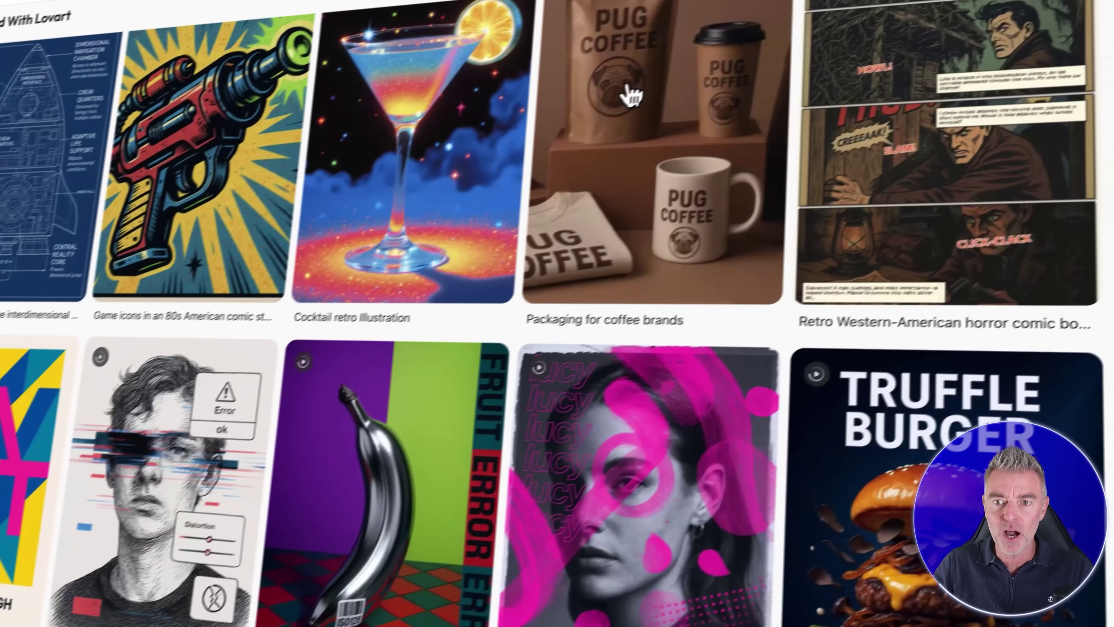
click(603, 110)
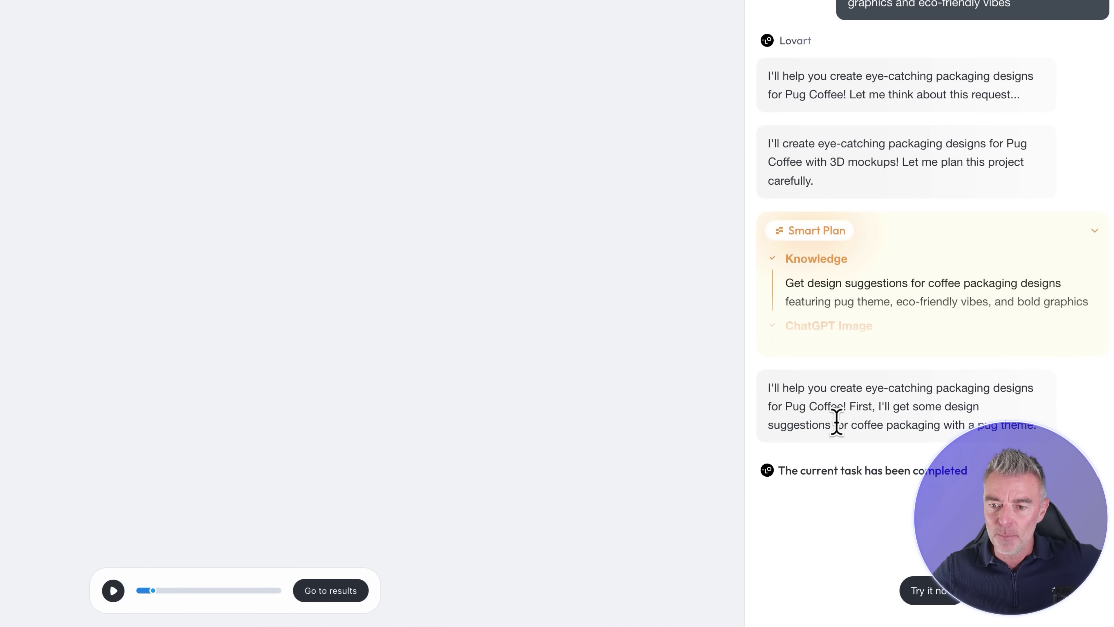
Resume the Pug Coffee replay until Morning Zoomies, Lazy Latte and Adventure Espresso pouches appear.
click(113, 590)
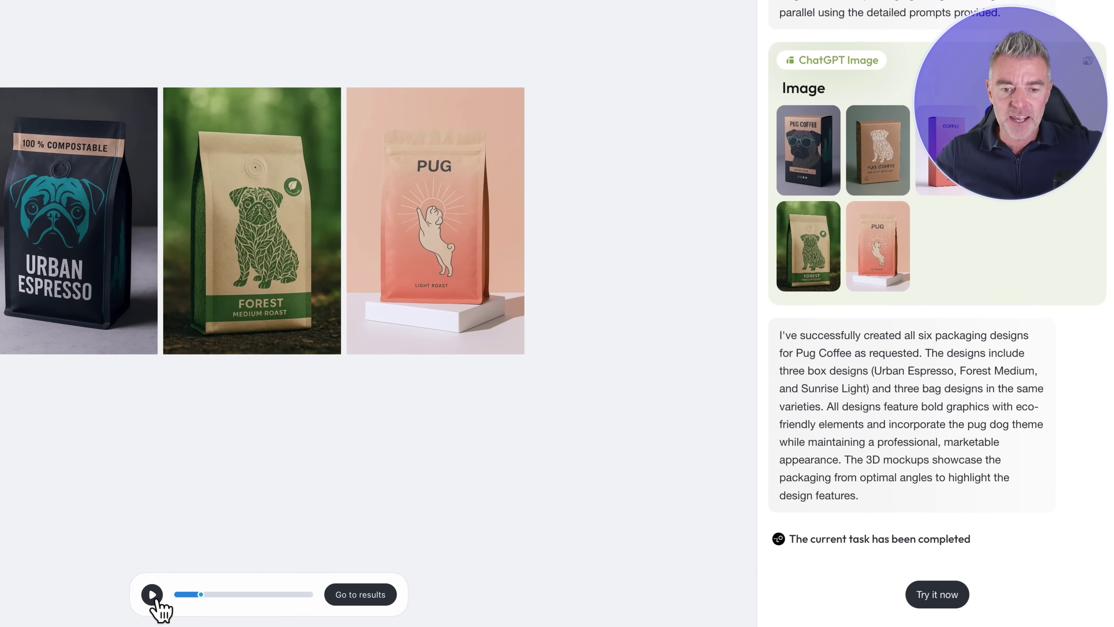
click(311, 600)
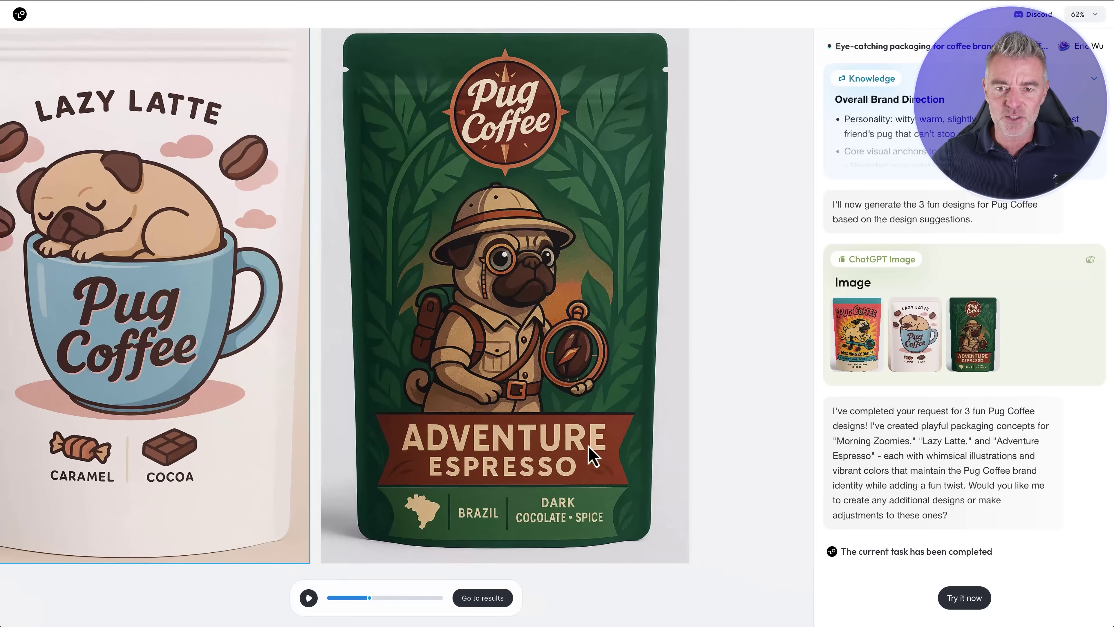
Zoom on the Adventure Espresso pouch, then skip to the final earthy-brown café designs.
scroll(593, 454, up, 1)
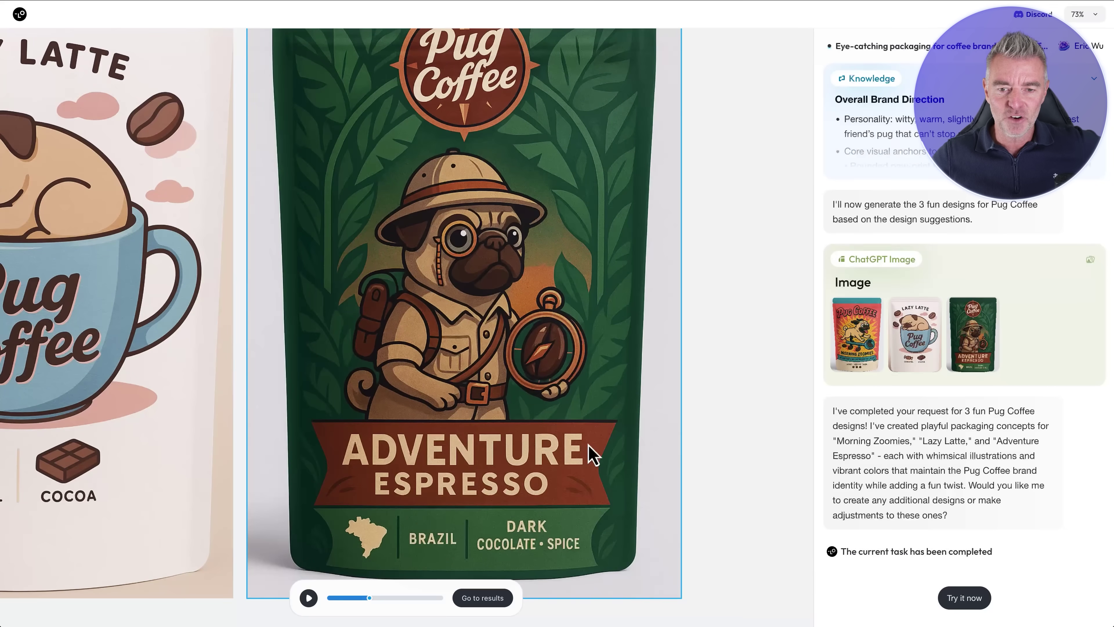
scroll(590, 456, down, 5)
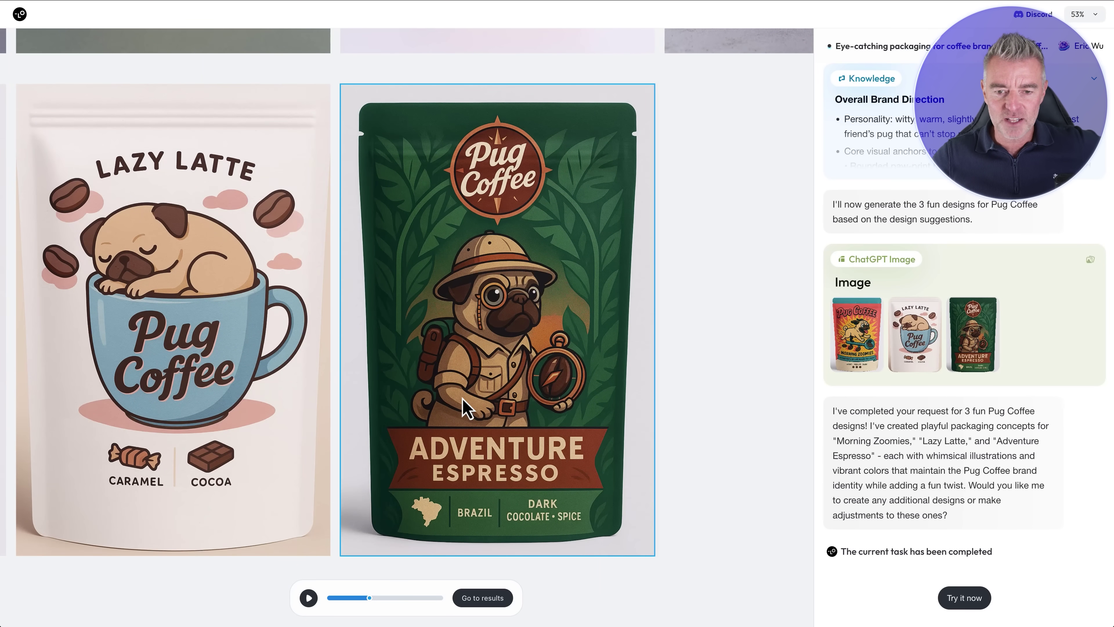
scroll(465, 410, down, 3)
click(482, 598)
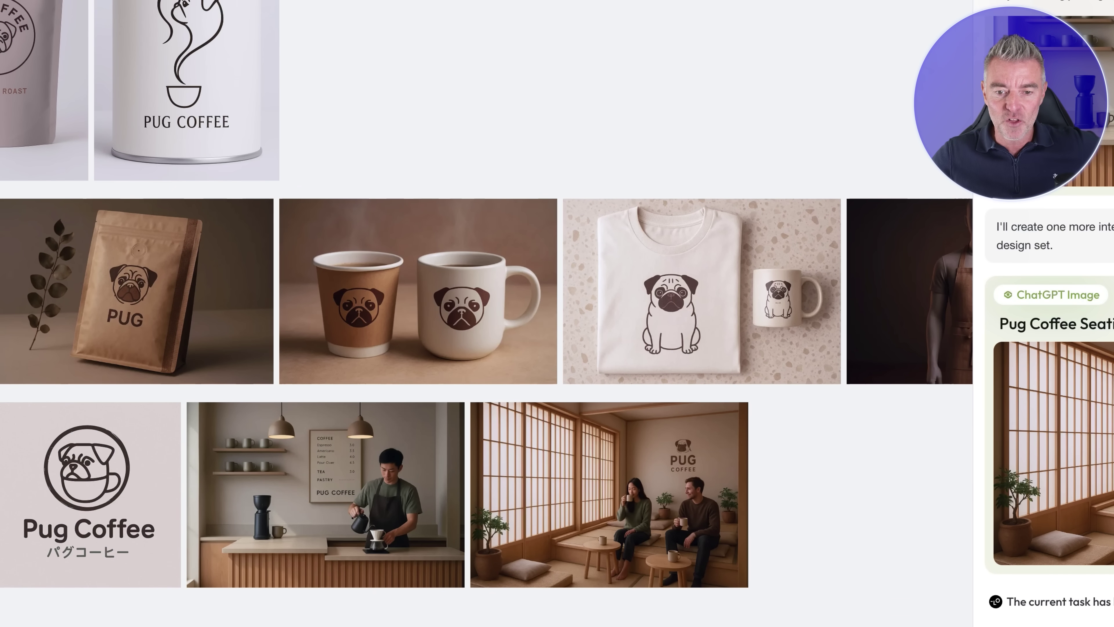
Scroll the home page back up to Recent Projects showing the two Untitled projects.
scroll(1106, 397, down, 1)
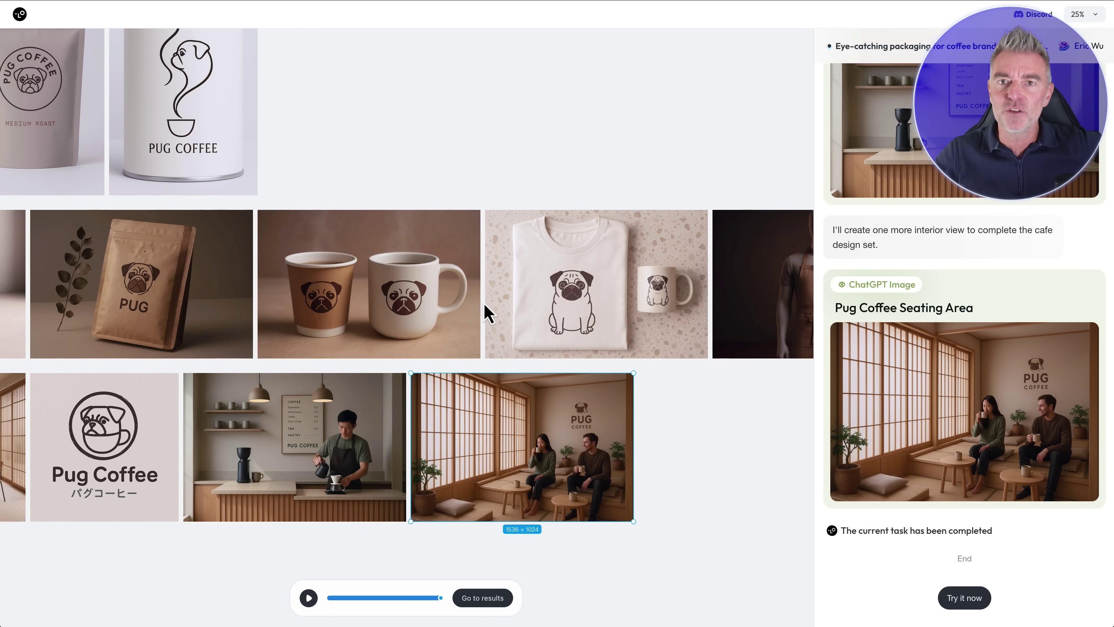
scroll(489, 313, down, 2)
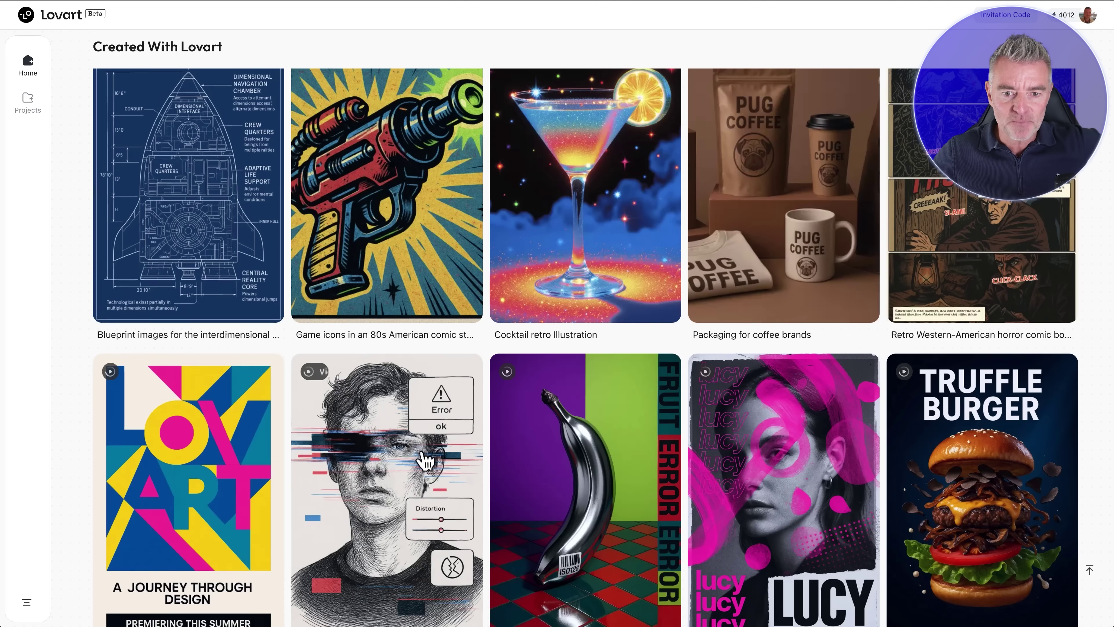
scroll(595, 263, up, 1)
scroll(594, 264, up, 15)
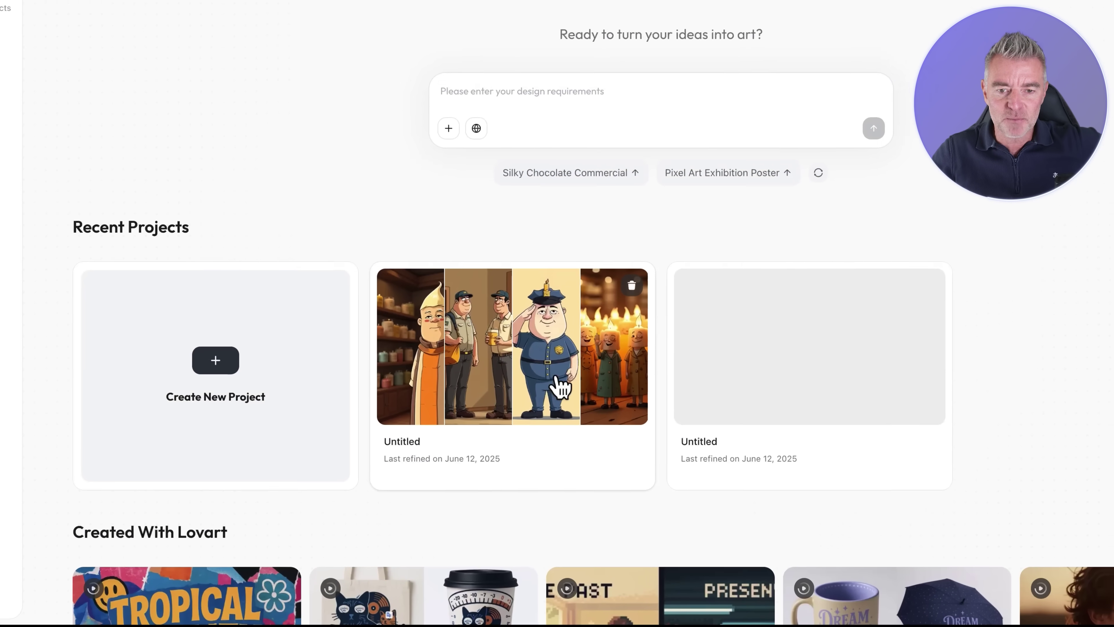
Open the Untitled ComicCandles project and scroll the chat up to the first logo request.
click(491, 392)
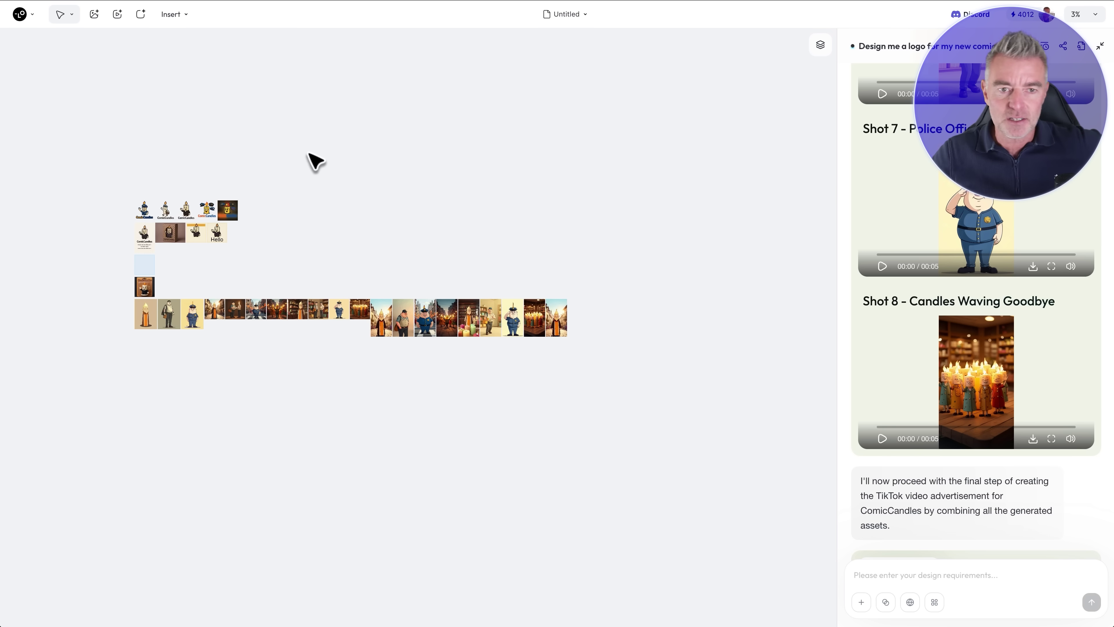
scroll(316, 161, up, 3)
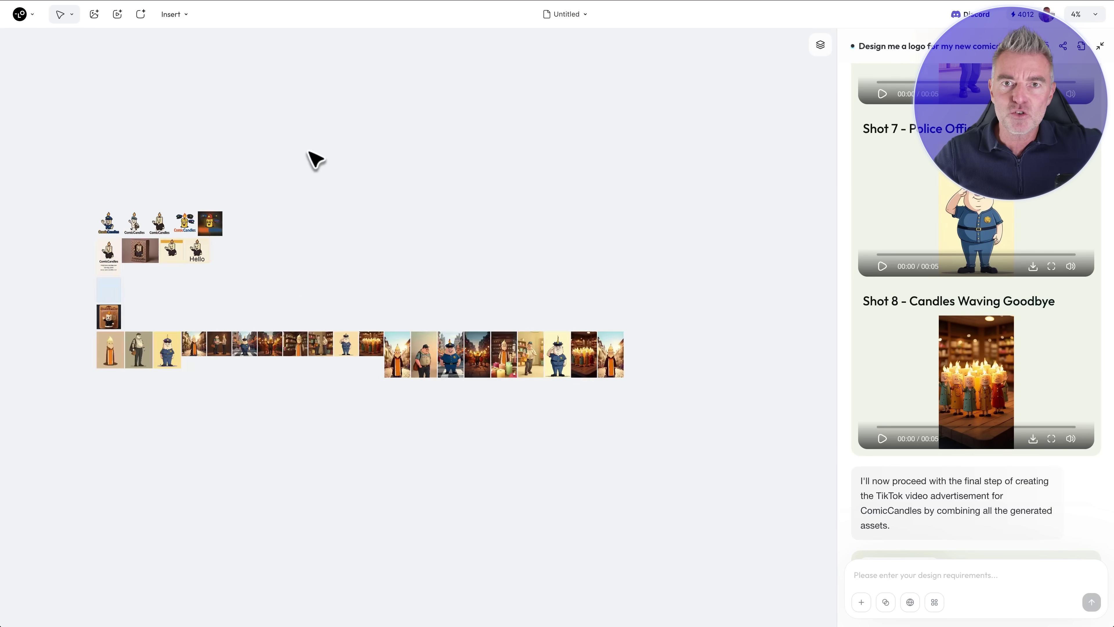
scroll(316, 161, up, 5)
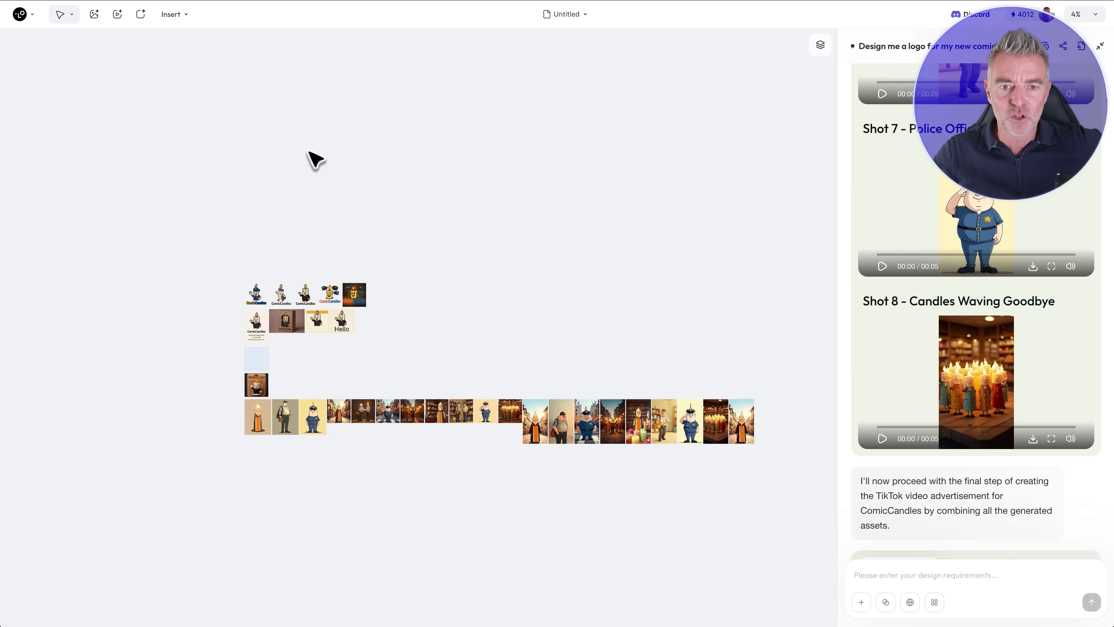
scroll(316, 162, down, 2)
scroll(205, 308, left, 5)
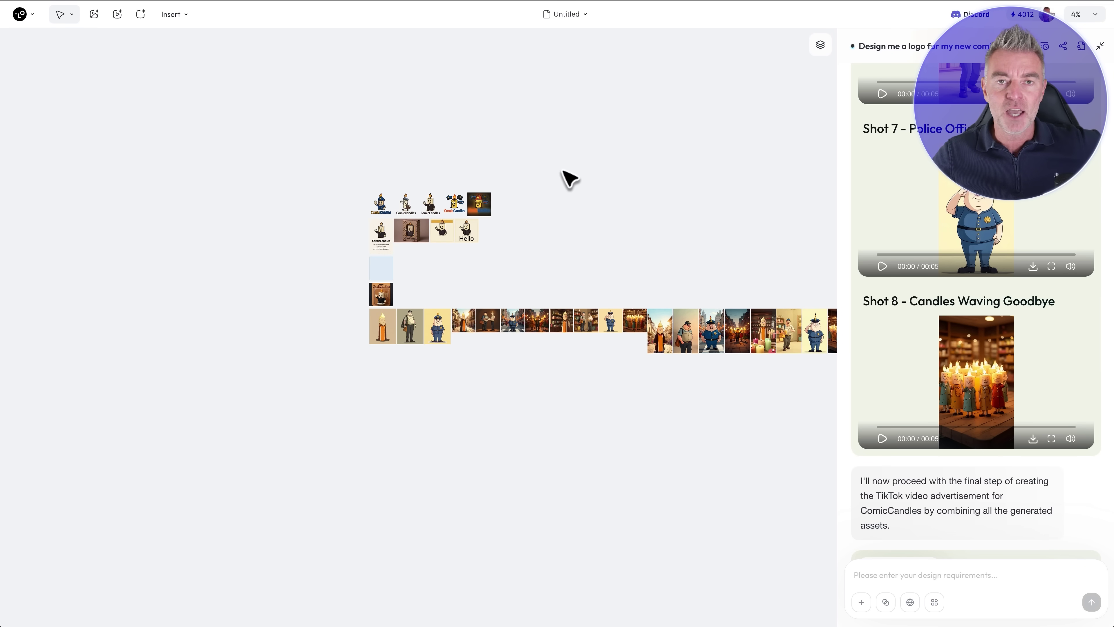
scroll(976, 308, up, 20)
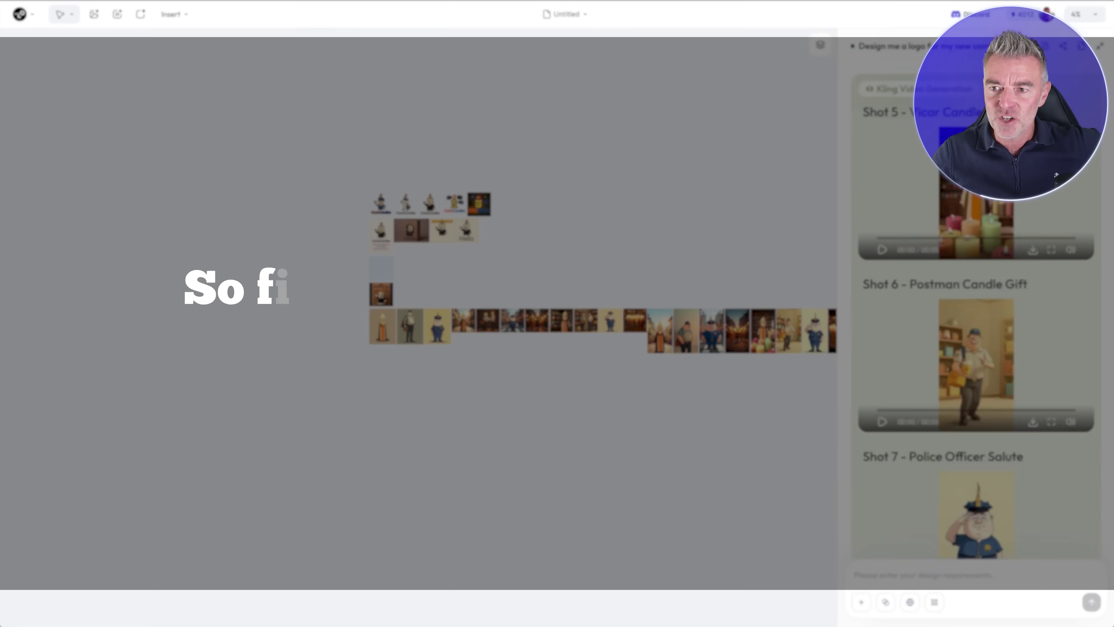
scroll(965, 307, down, 10)
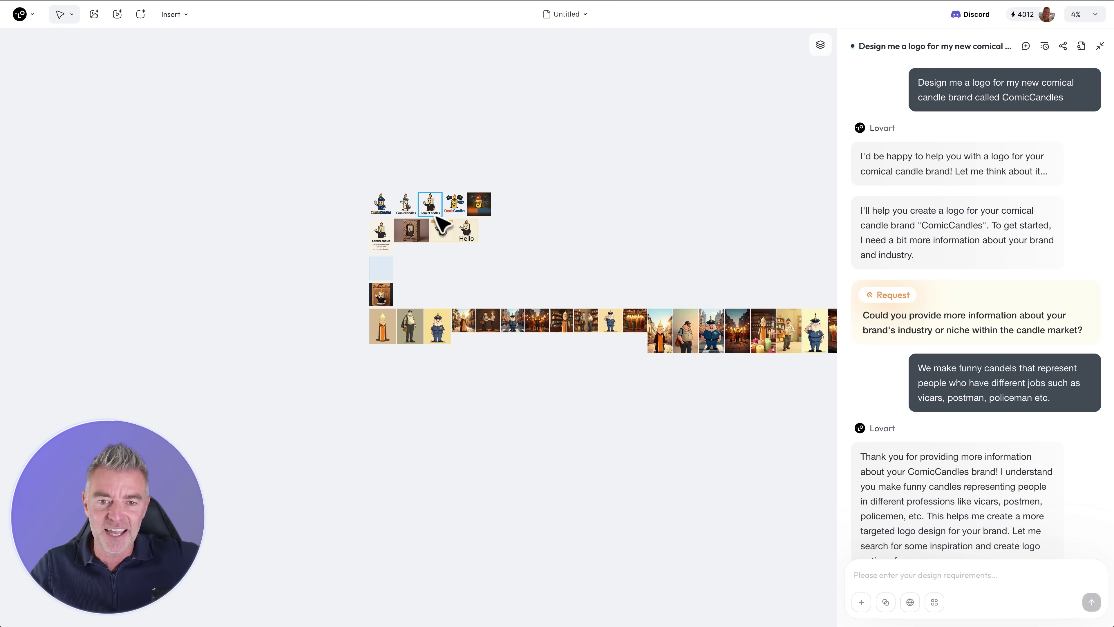
Zoom into the logo artboards, select the vicar candle logo, and scroll to the Logo Concepts list.
scroll(371, 203, up, 10)
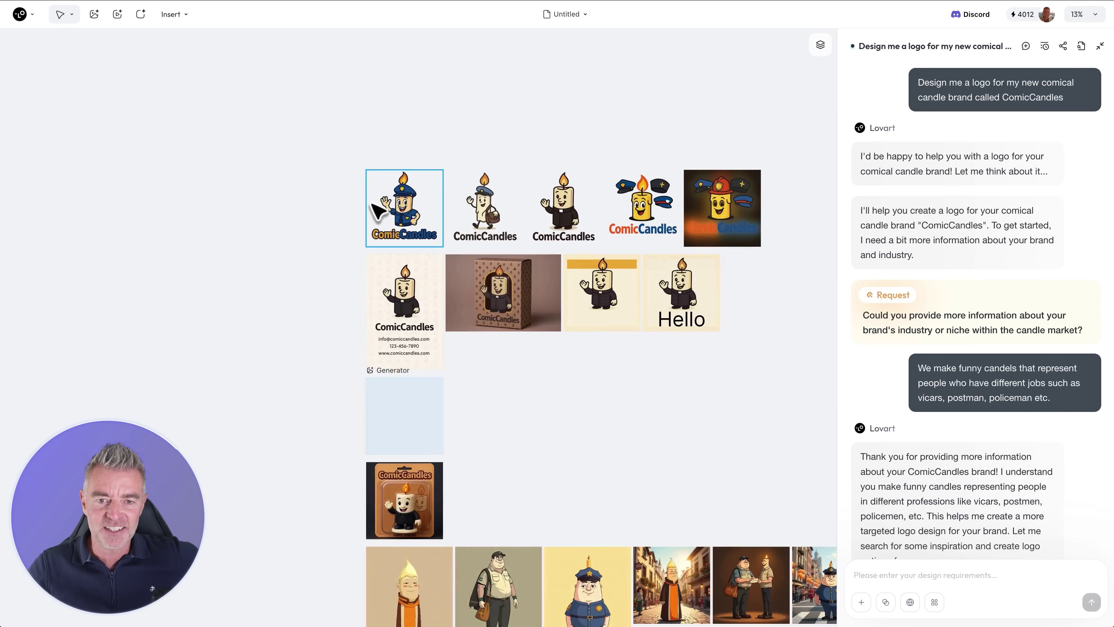
scroll(372, 203, up, 3)
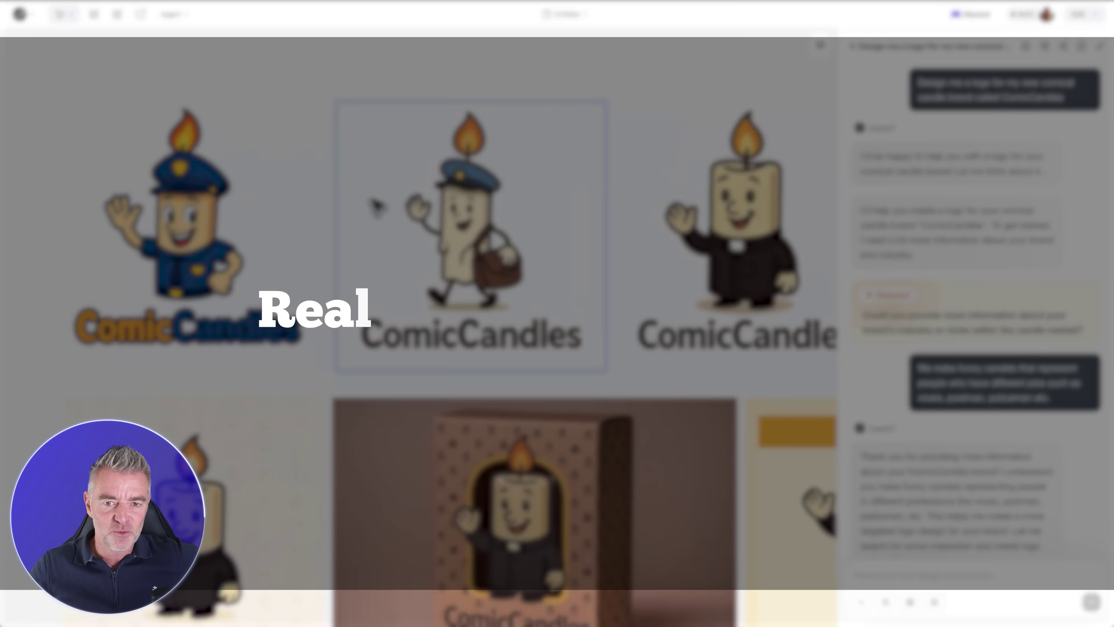
scroll(376, 205, right, 10)
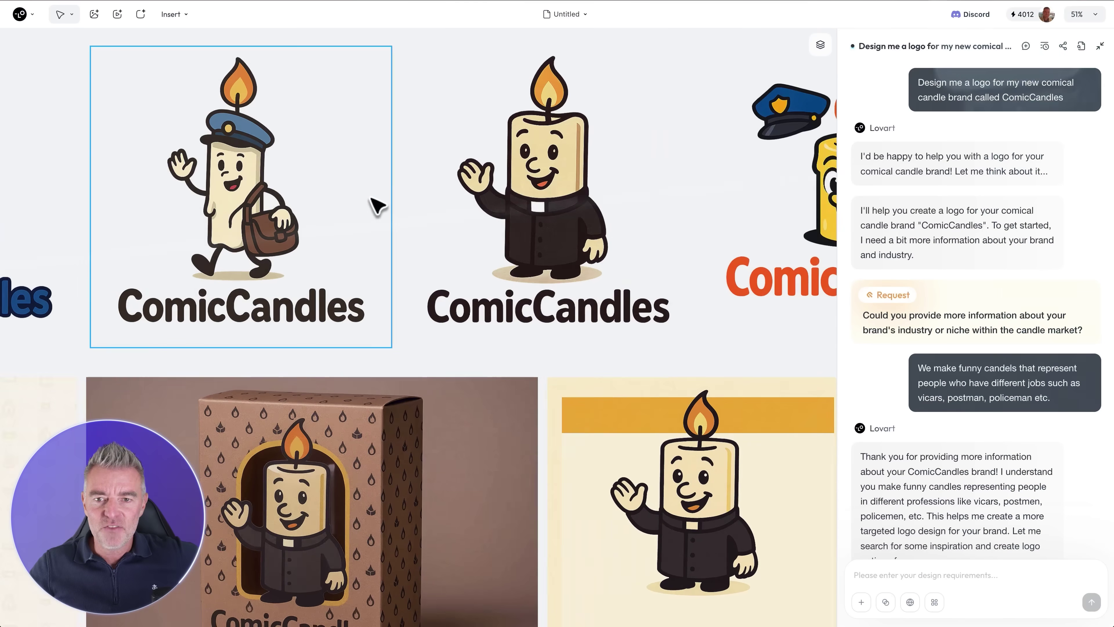
scroll(376, 205, right, 5)
click(344, 248)
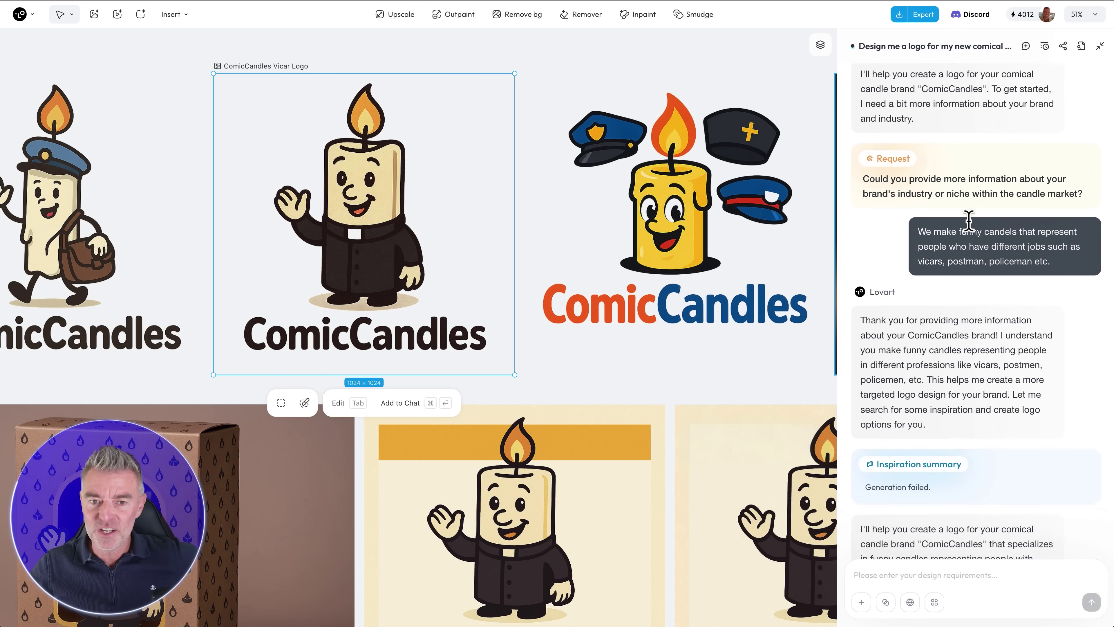
scroll(567, 365, down, 3)
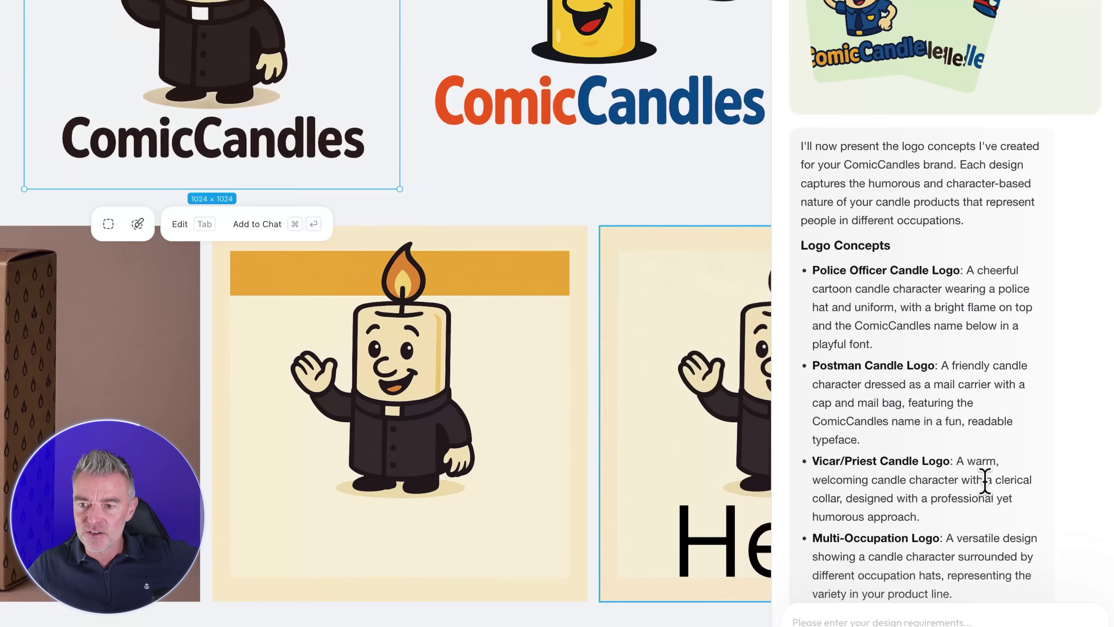
Select the vicar logo and scroll the chat past the Branding kit reply to the TikTok request.
scroll(985, 480, down, 3)
click(496, 249)
scroll(920, 398, down, 10)
scroll(912, 430, down, 3)
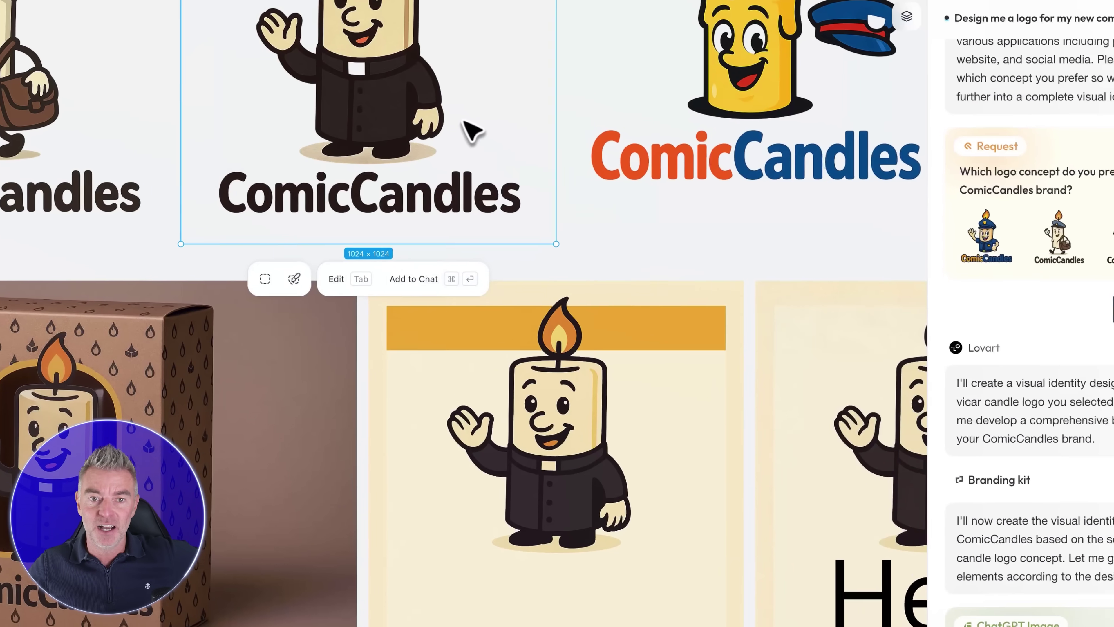
scroll(307, 79, up, 5)
click(504, 140)
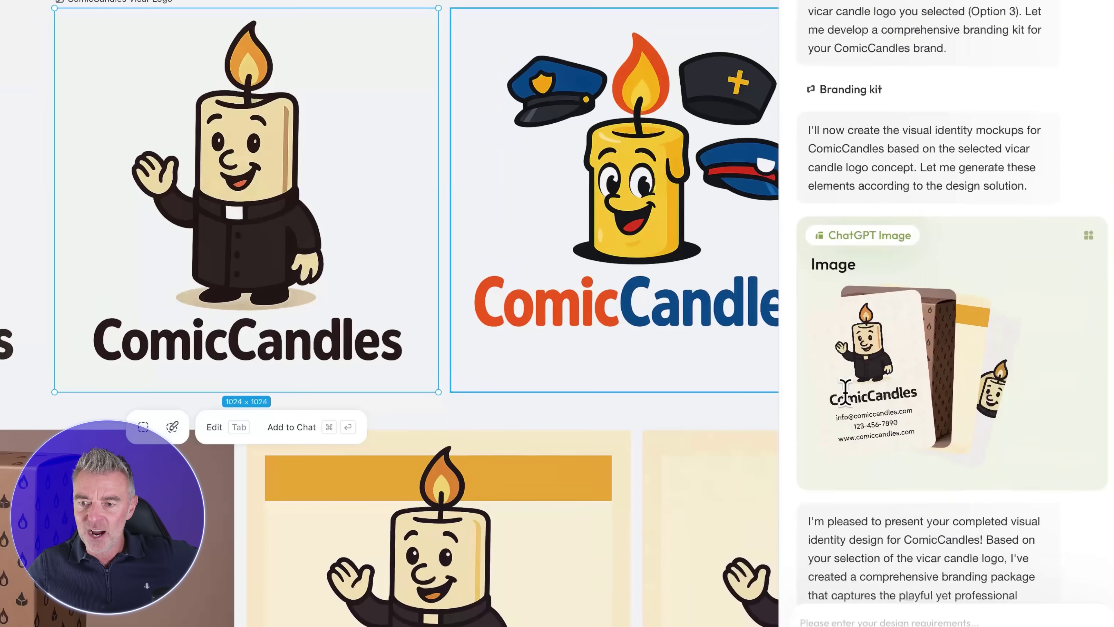
scroll(839, 388, down, 10)
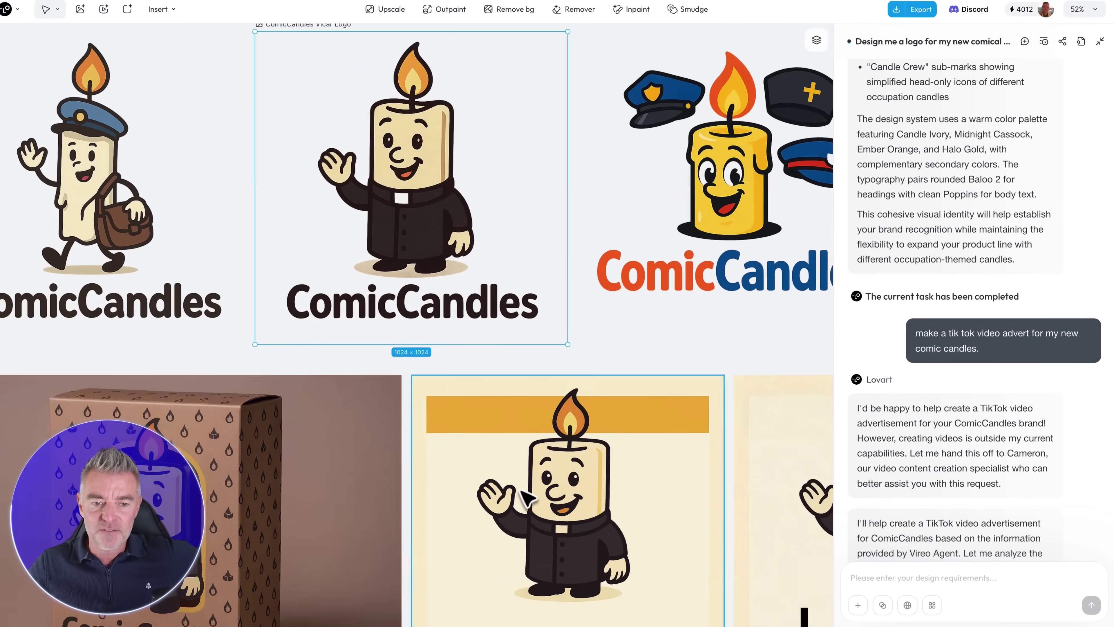
scroll(530, 495, down, 5)
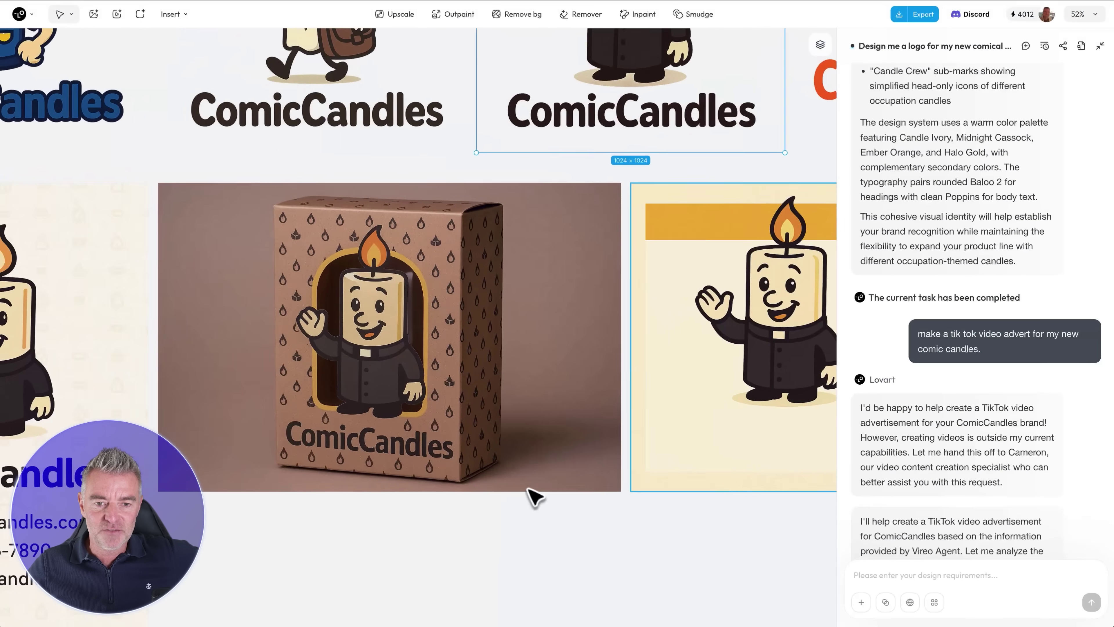
scroll(533, 495, left, 5)
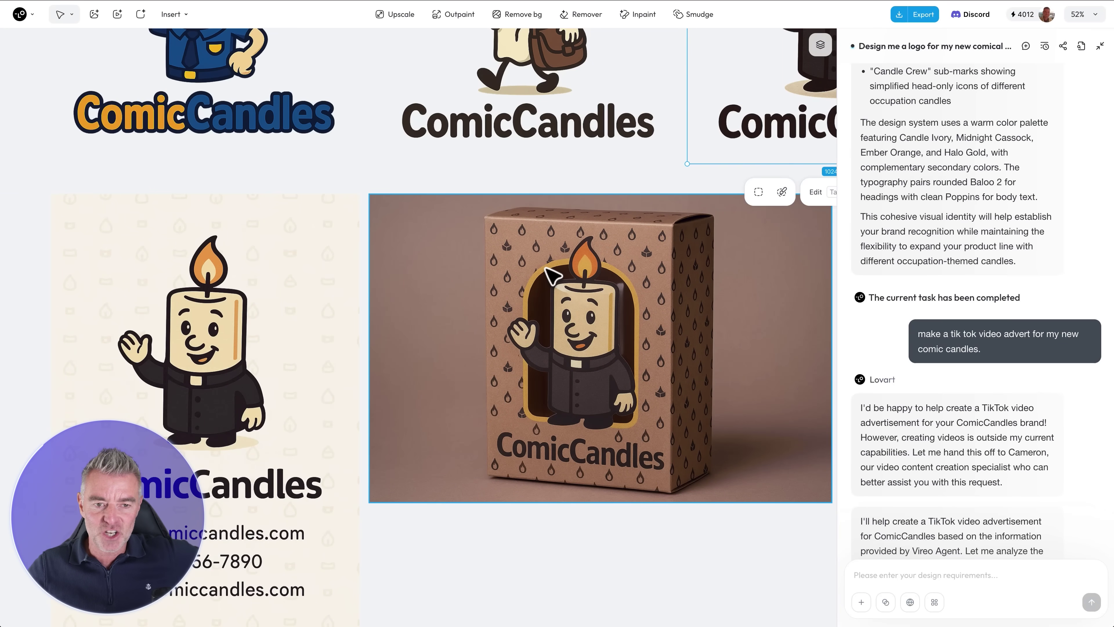
scroll(552, 274, up, 5)
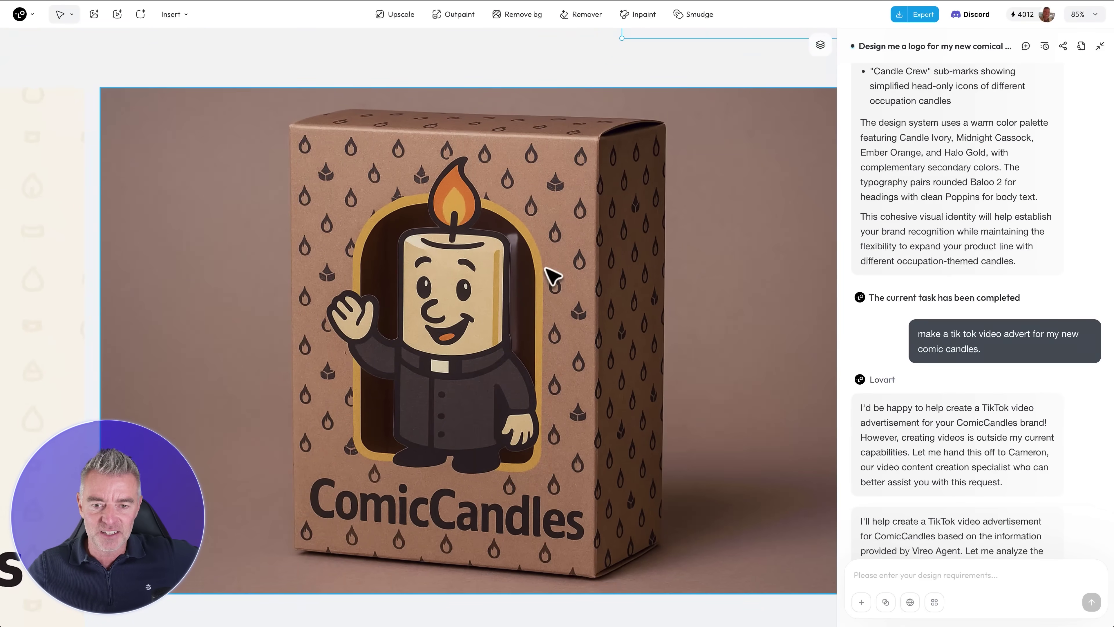
scroll(545, 267, up, 3)
scroll(546, 268, down, 2)
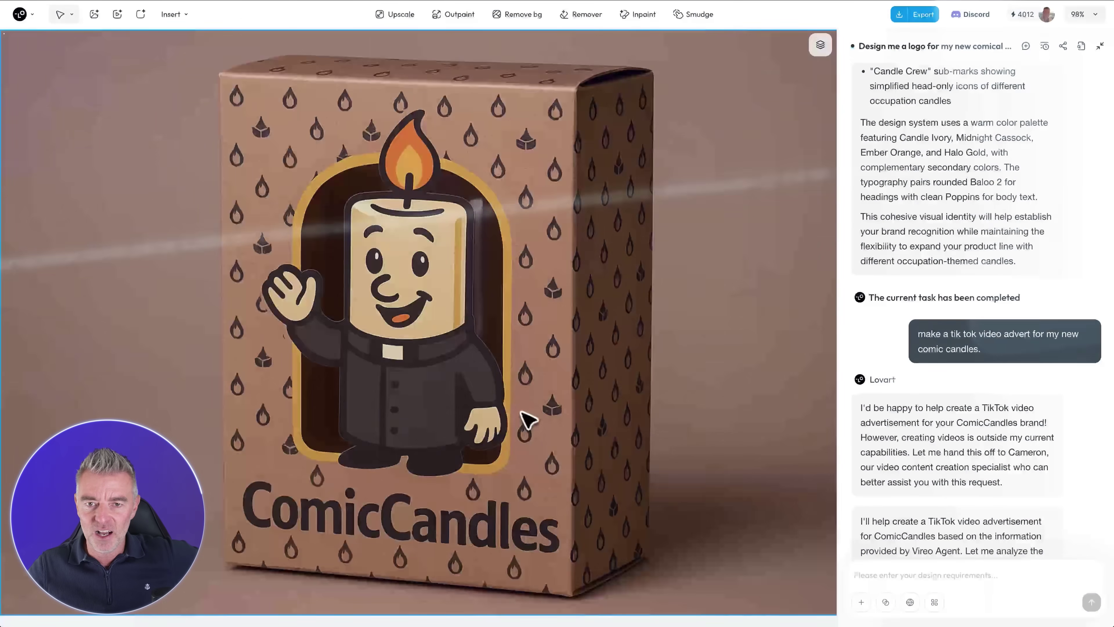
scroll(529, 419, down, 5)
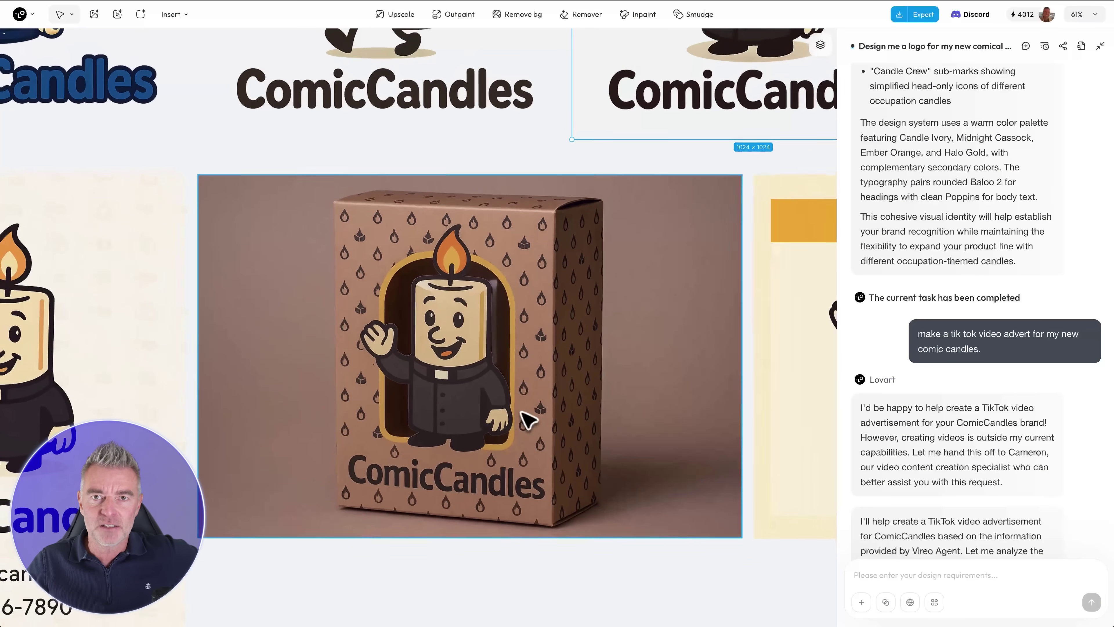
scroll(529, 419, down, 3)
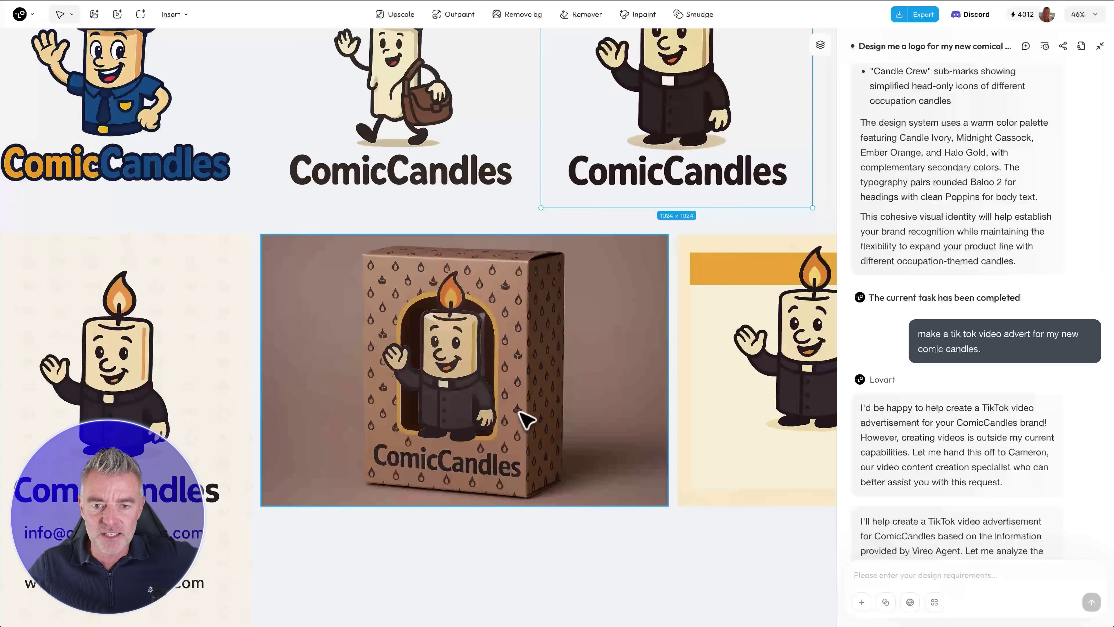
scroll(526, 419, right, 5)
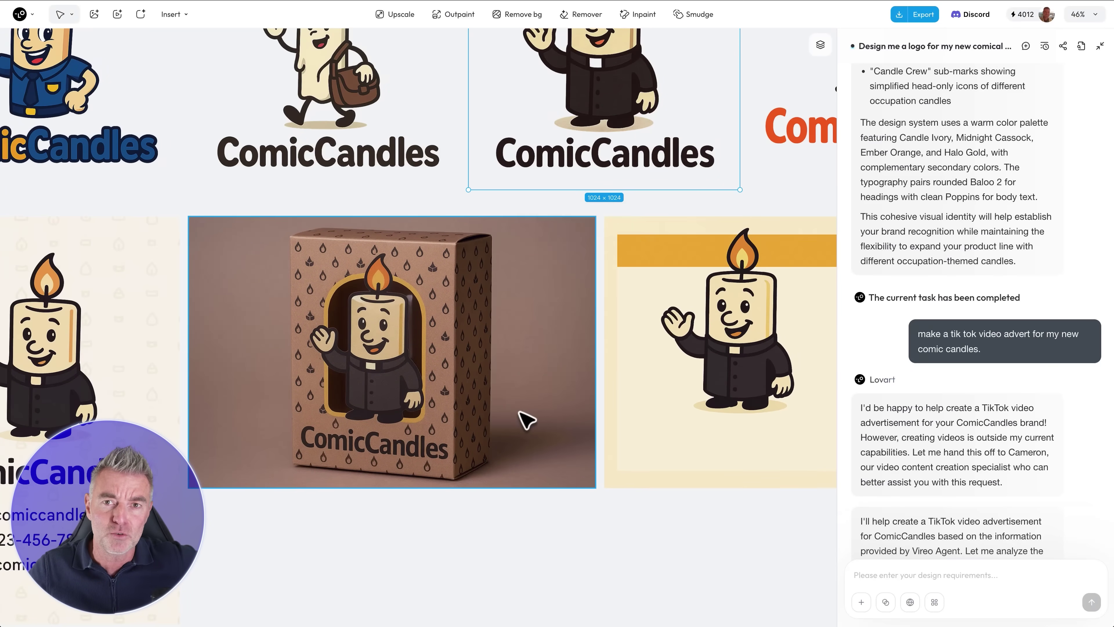
scroll(526, 419, down, 4)
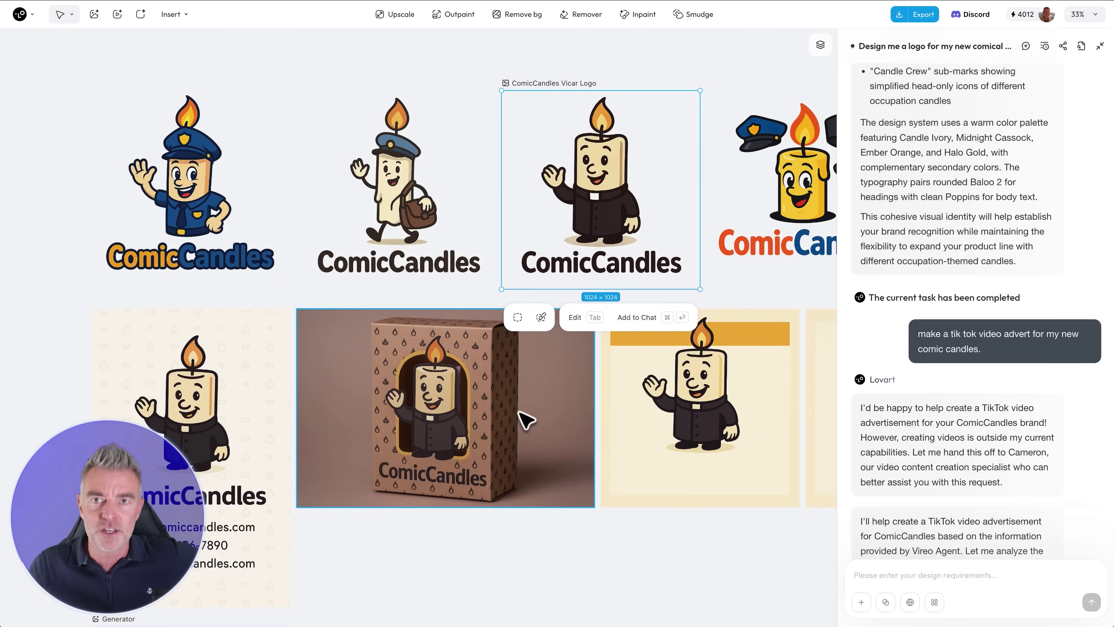
scroll(526, 419, right, 5)
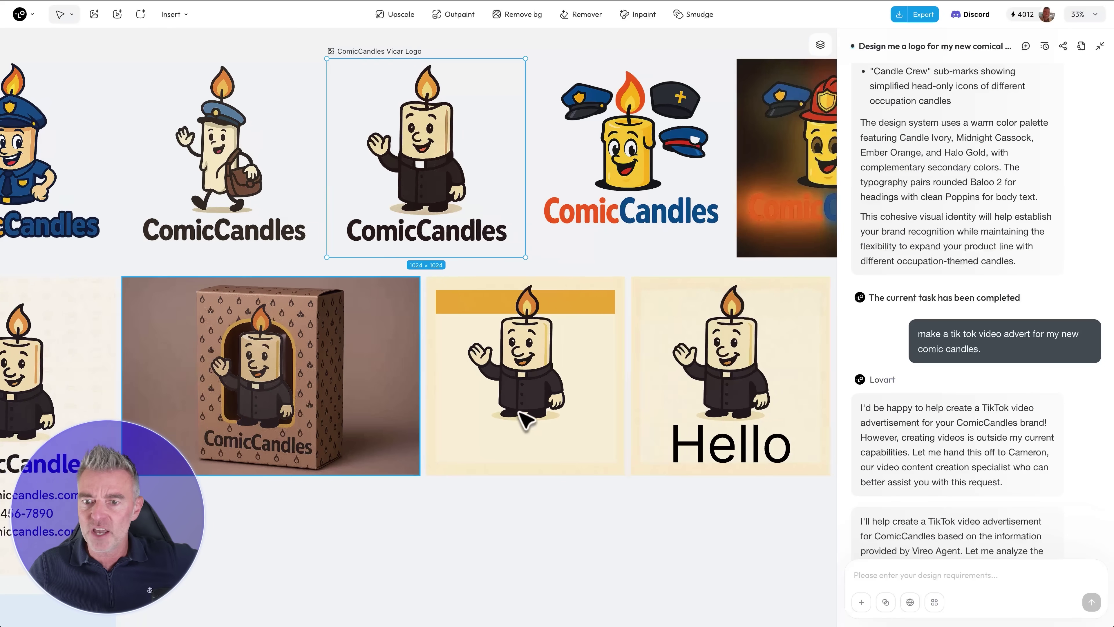
scroll(527, 419, left, 3)
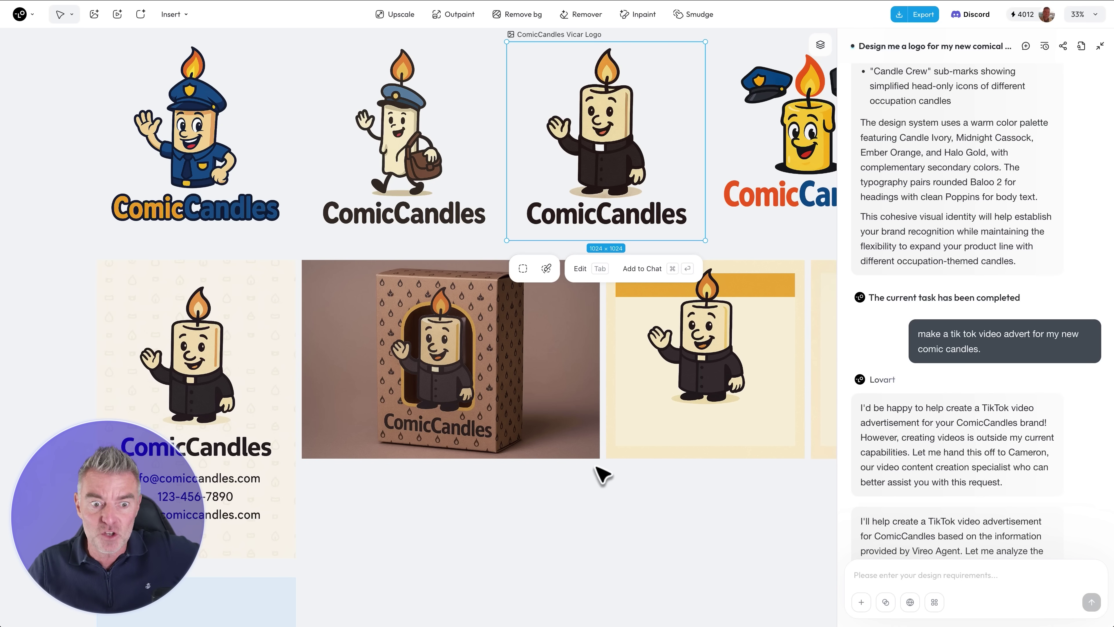
Scroll the canvas down to the vinyl figure and character design images.
scroll(602, 474, down, 10)
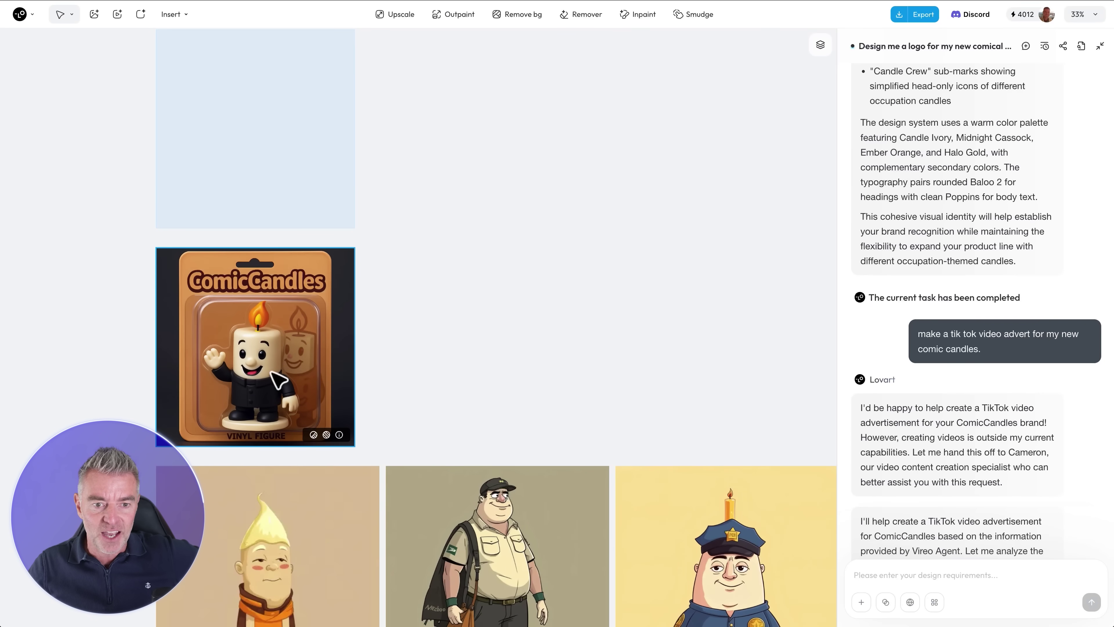
scroll(237, 380, up, 5)
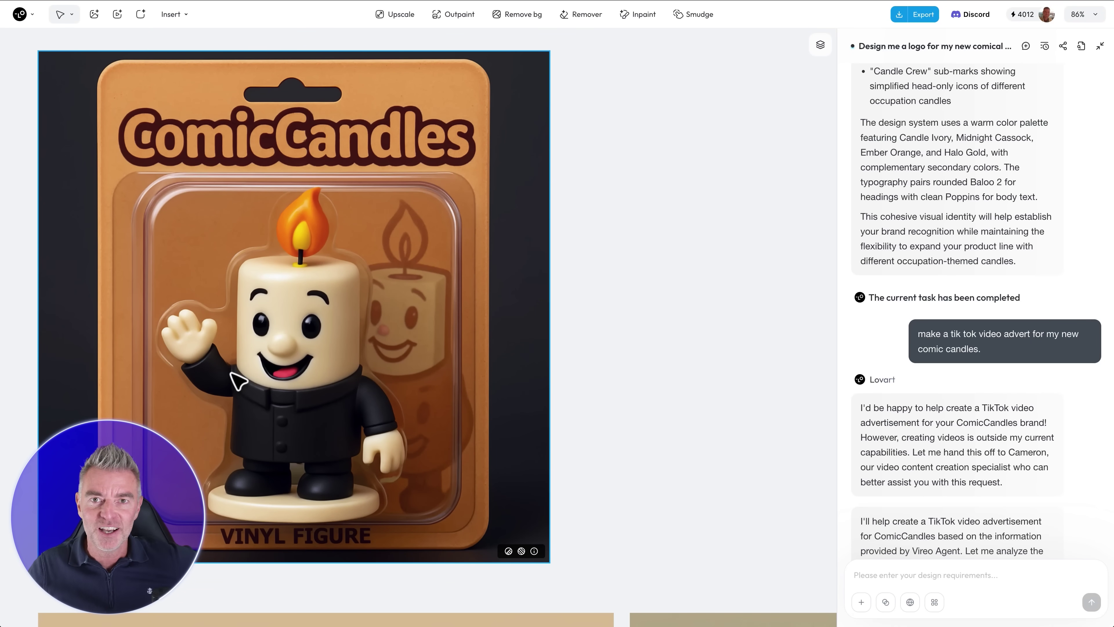
scroll(237, 379, down, 5)
scroll(490, 368, down, 5)
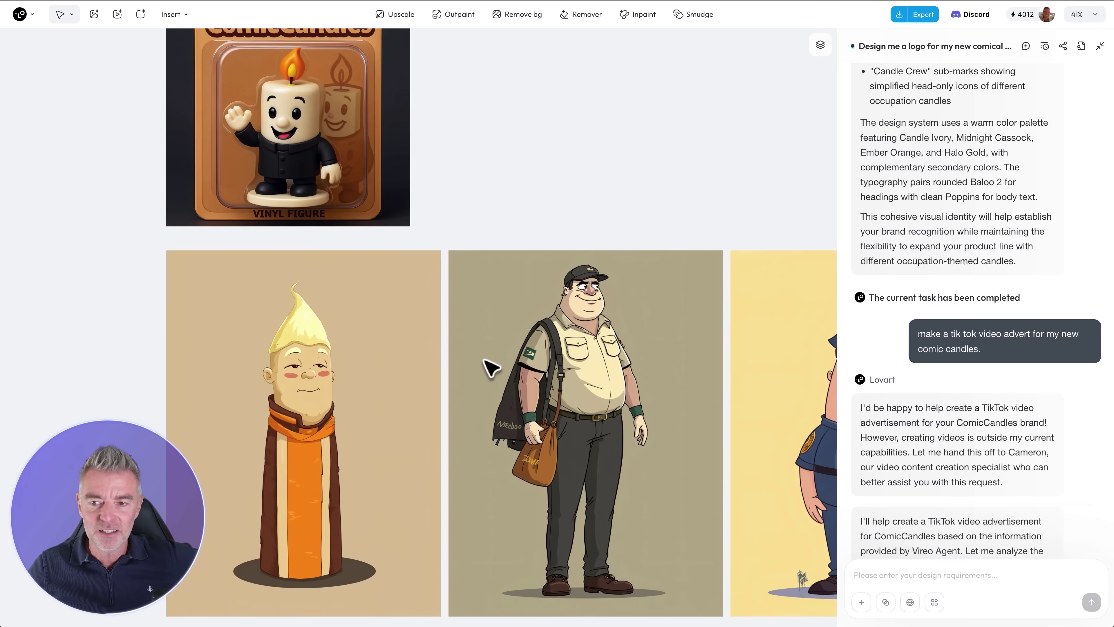
scroll(903, 471, down, 10)
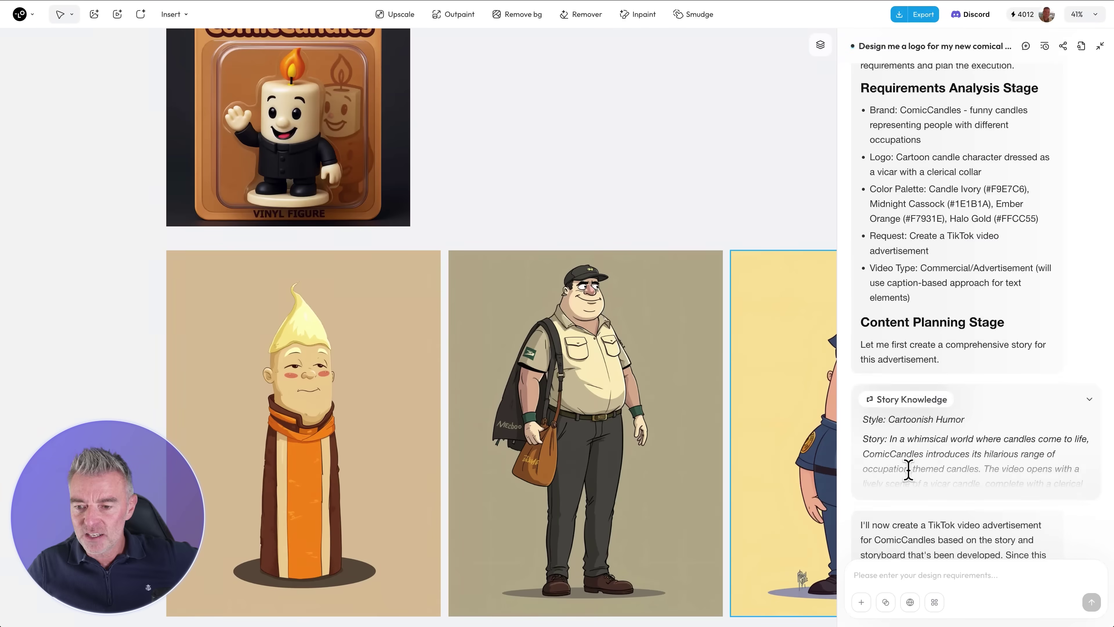
scroll(910, 480, down, 10)
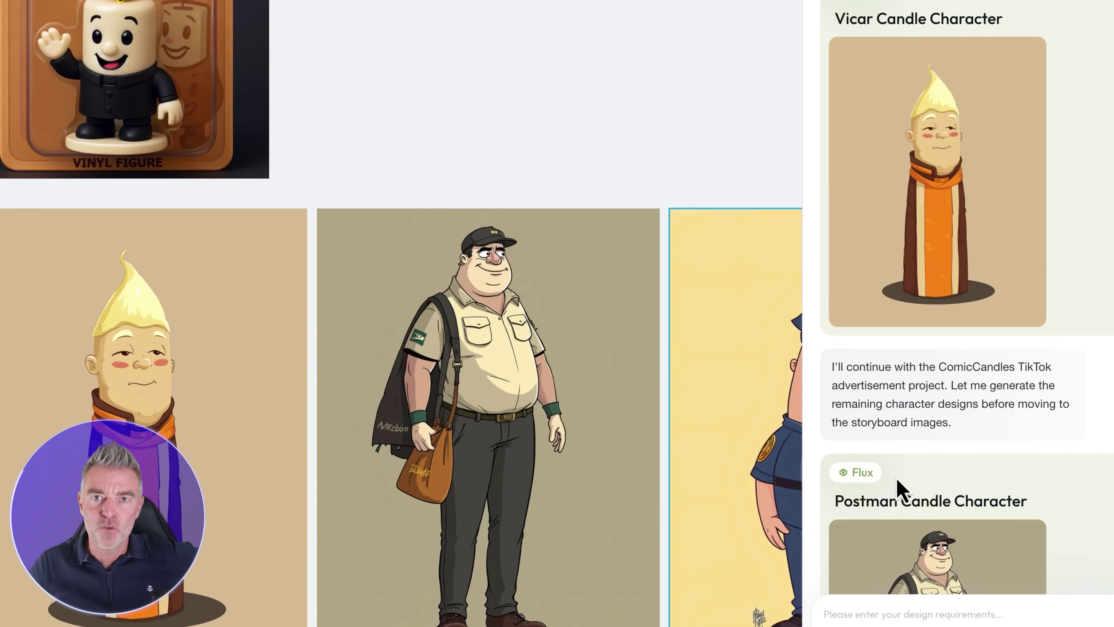
Select the postman and police candle images and bring the 3:59 theme track and 0:15 voiceover into view.
click(467, 266)
scroll(467, 265, down, 1)
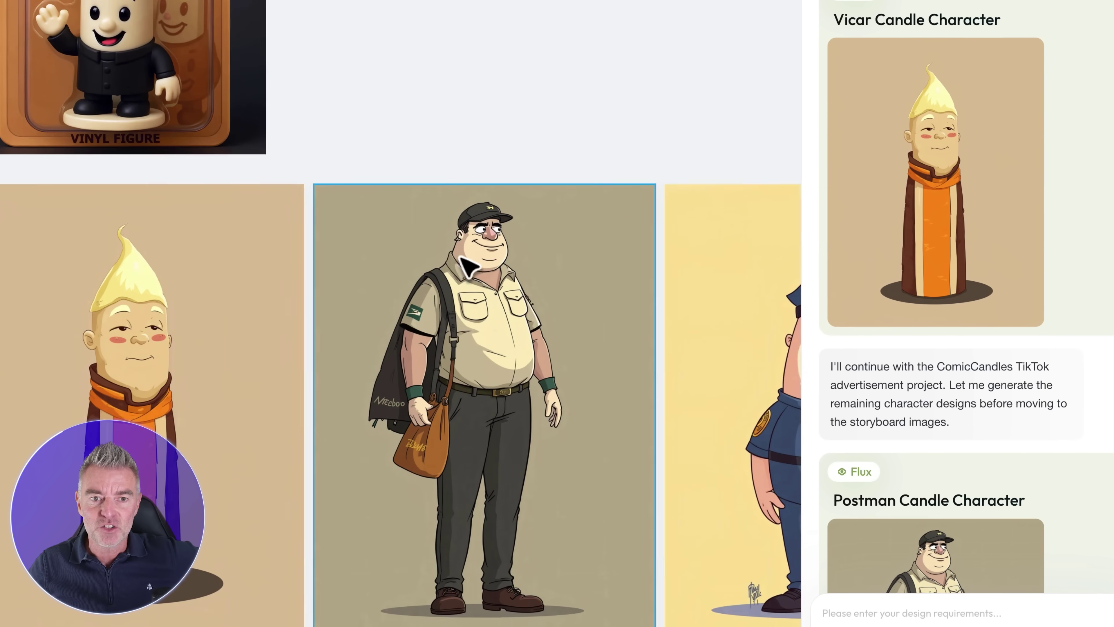
scroll(467, 266, right, 5)
click(789, 373)
scroll(458, 325, right, 15)
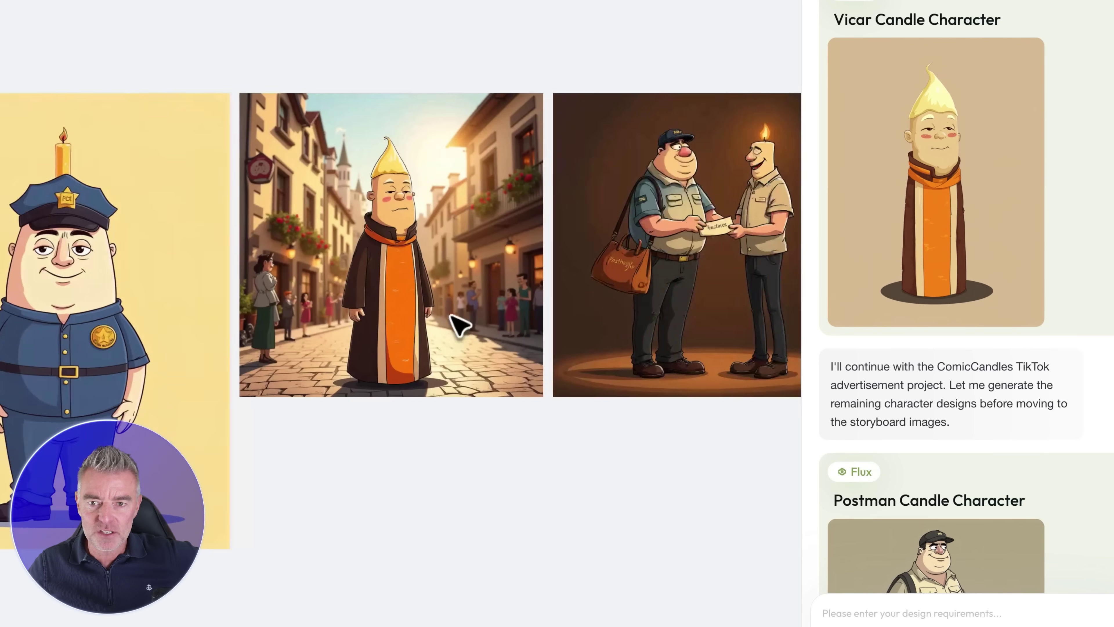
scroll(460, 324, right, 10)
scroll(461, 324, left, 5)
scroll(460, 324, right, 2)
scroll(1009, 474, down, 20)
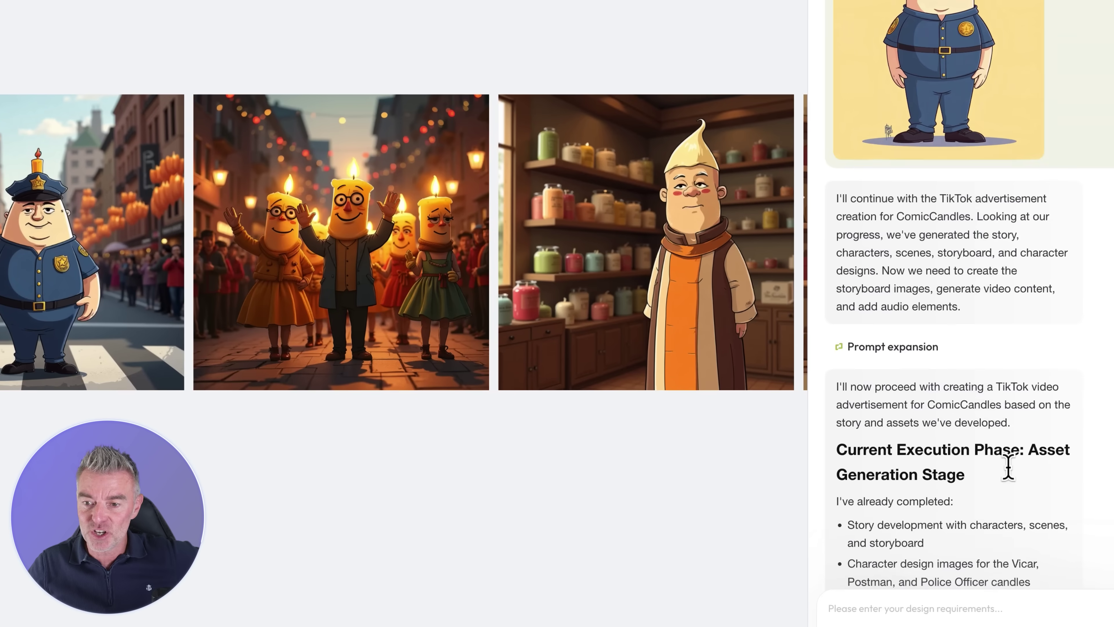
scroll(1009, 466, down, 15)
Play the ComicCandles Fun Theme background music, then the generated voice narration.
scroll(1007, 475, down, 5)
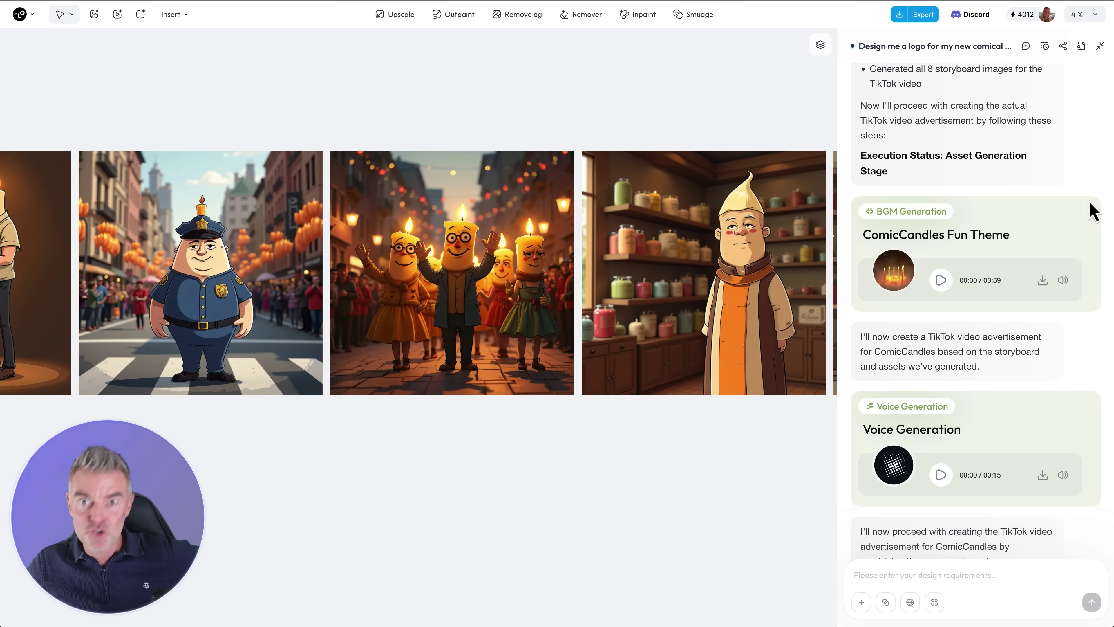
click(941, 280)
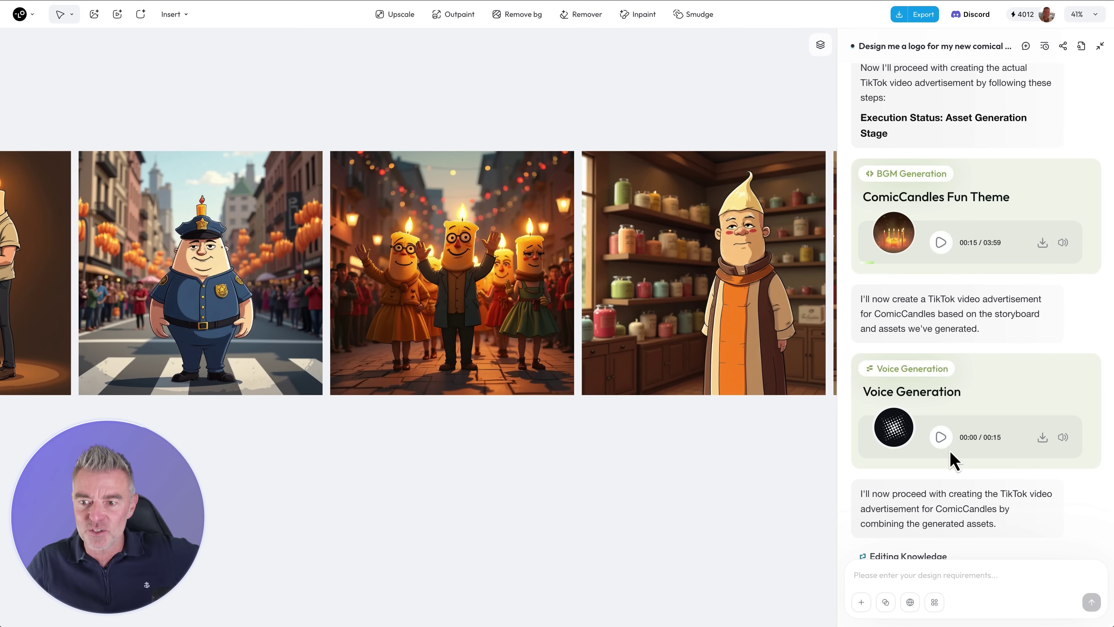
click(941, 438)
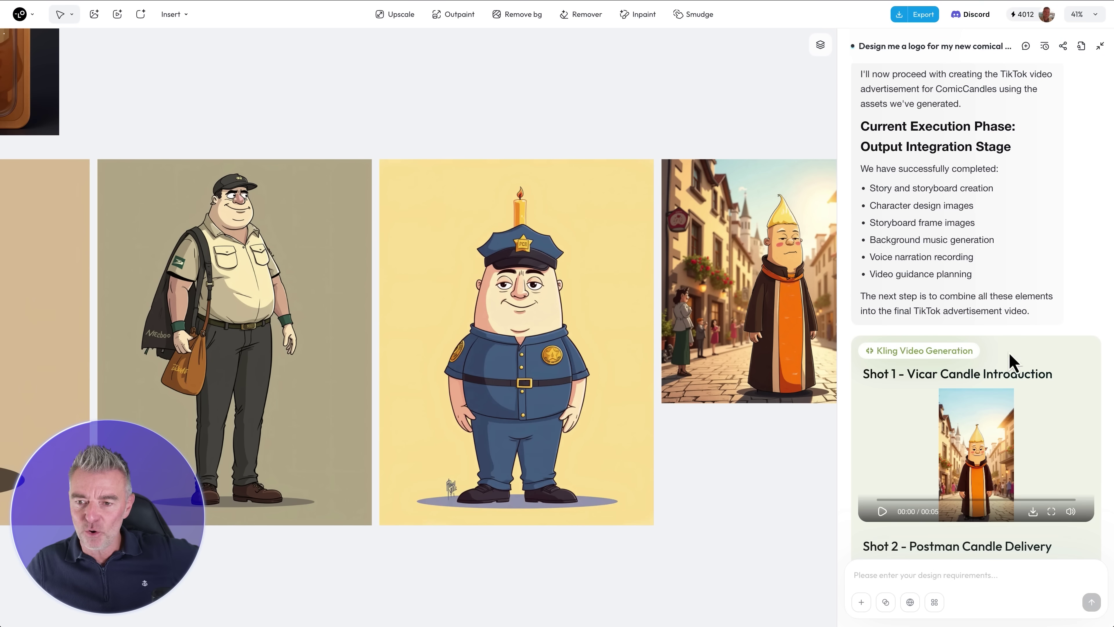
Scroll the chat past the eight Kling shots to the 0:20 ComicCandles TikTok Advertisement.
scroll(1004, 365, down, 3)
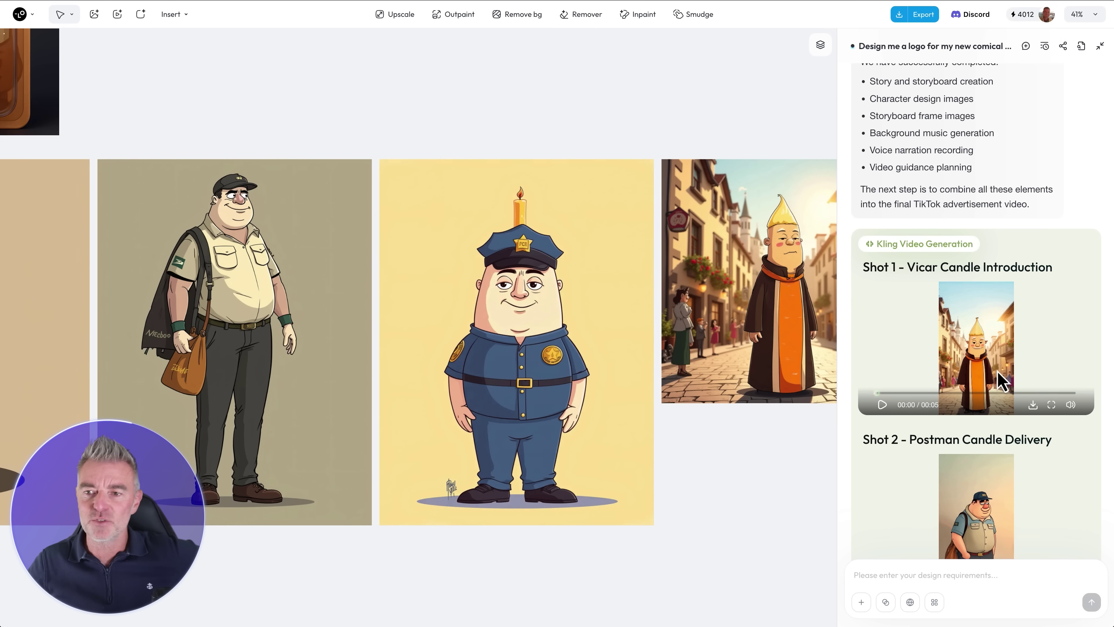
scroll(941, 266, down, 5)
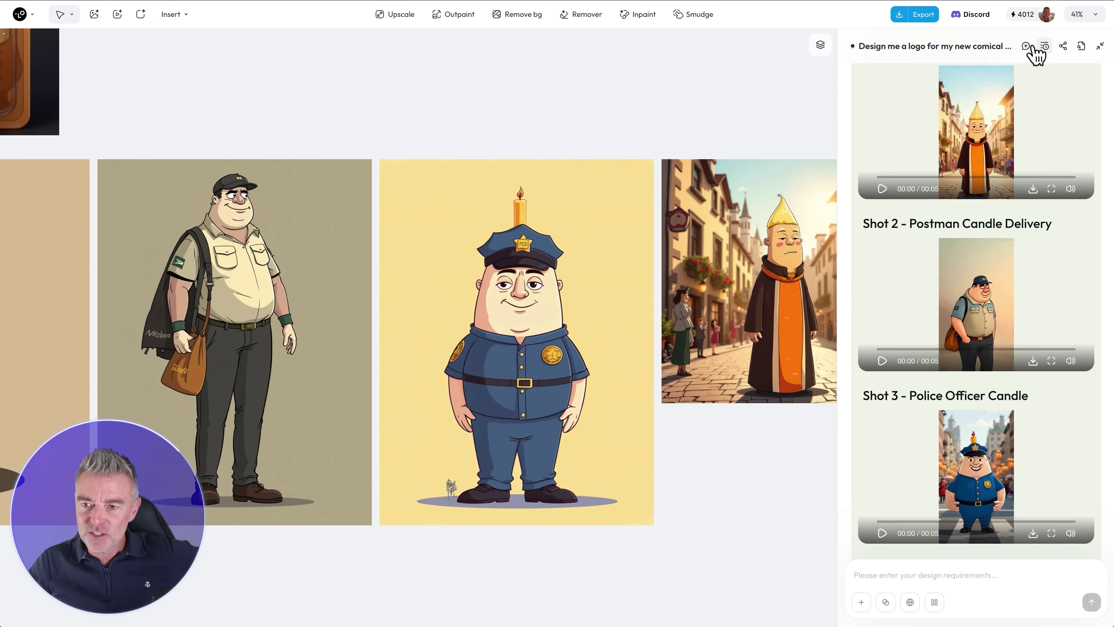
scroll(948, 287, down, 3)
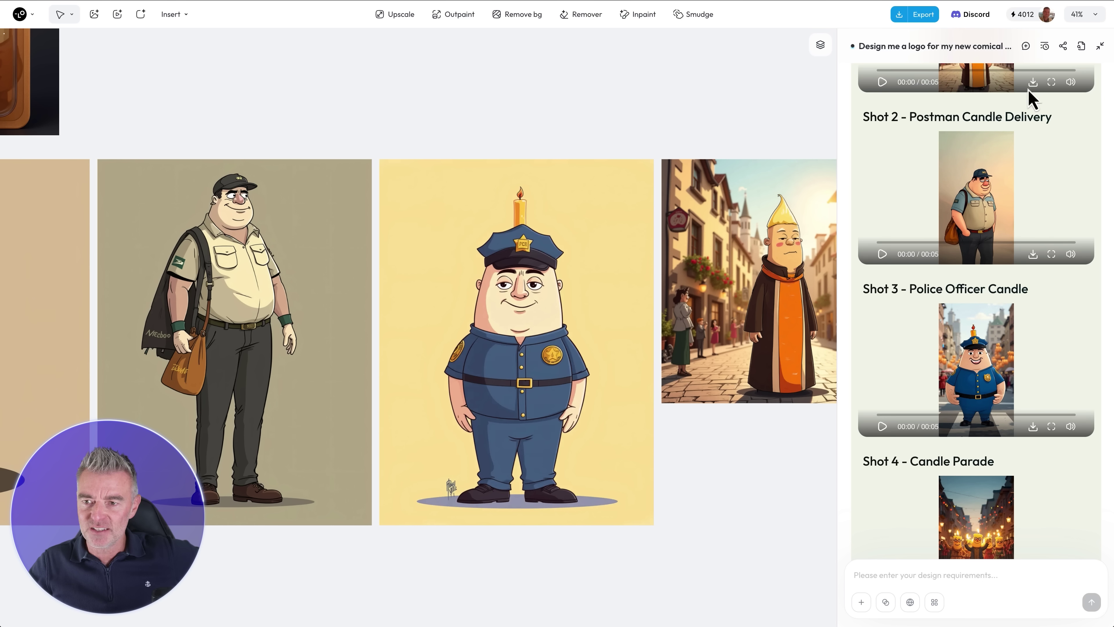
scroll(945, 185, down, 7)
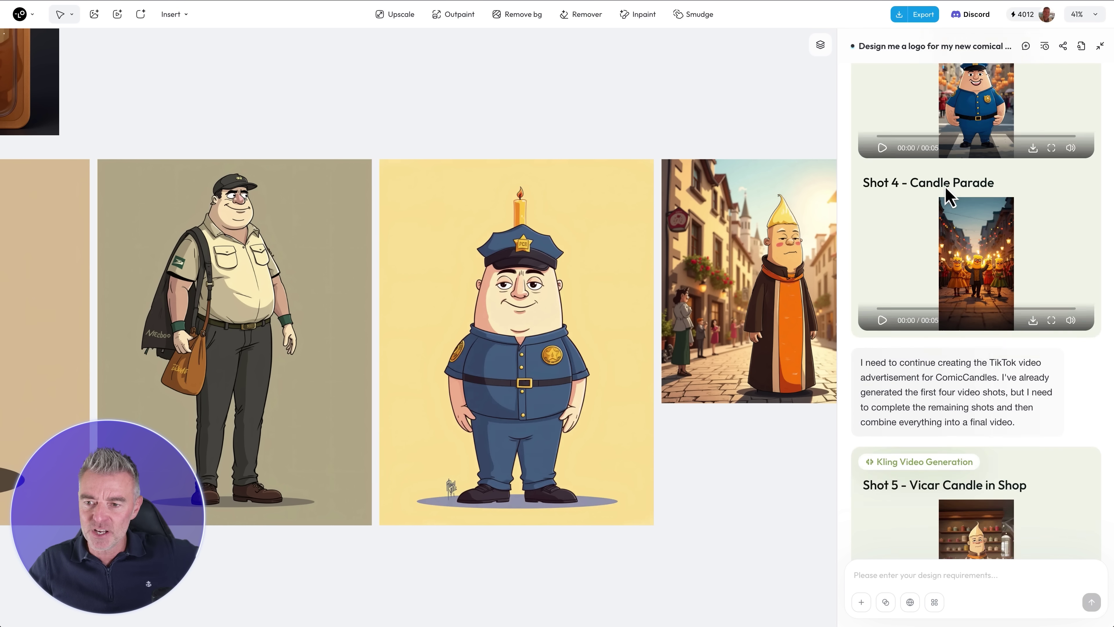
scroll(943, 189, down, 6)
scroll(868, 448, down, 10)
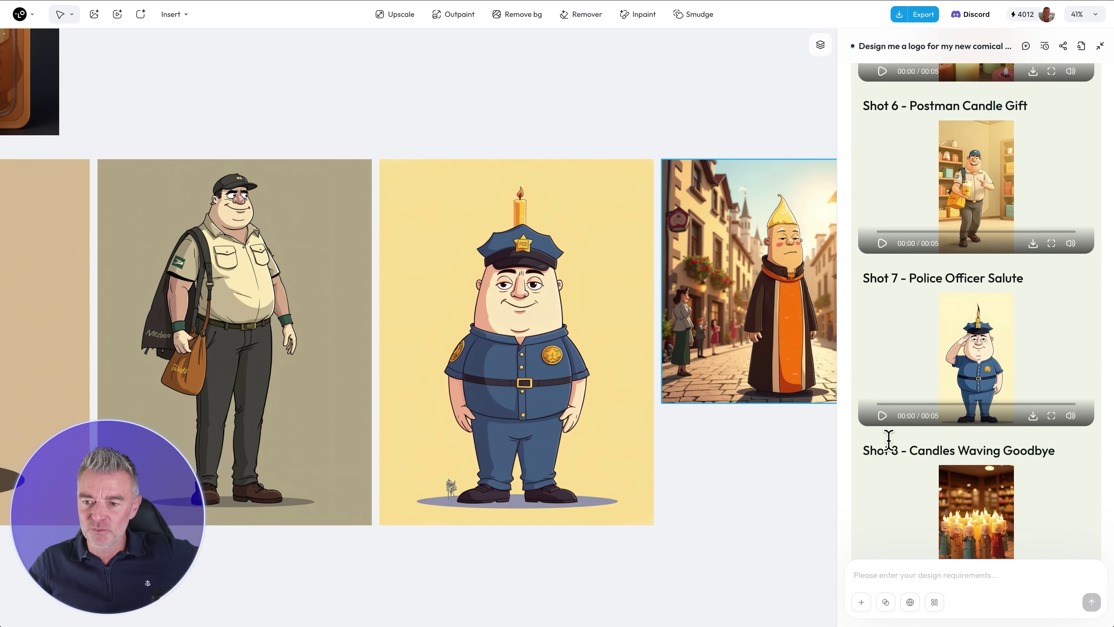
scroll(932, 302, down, 5)
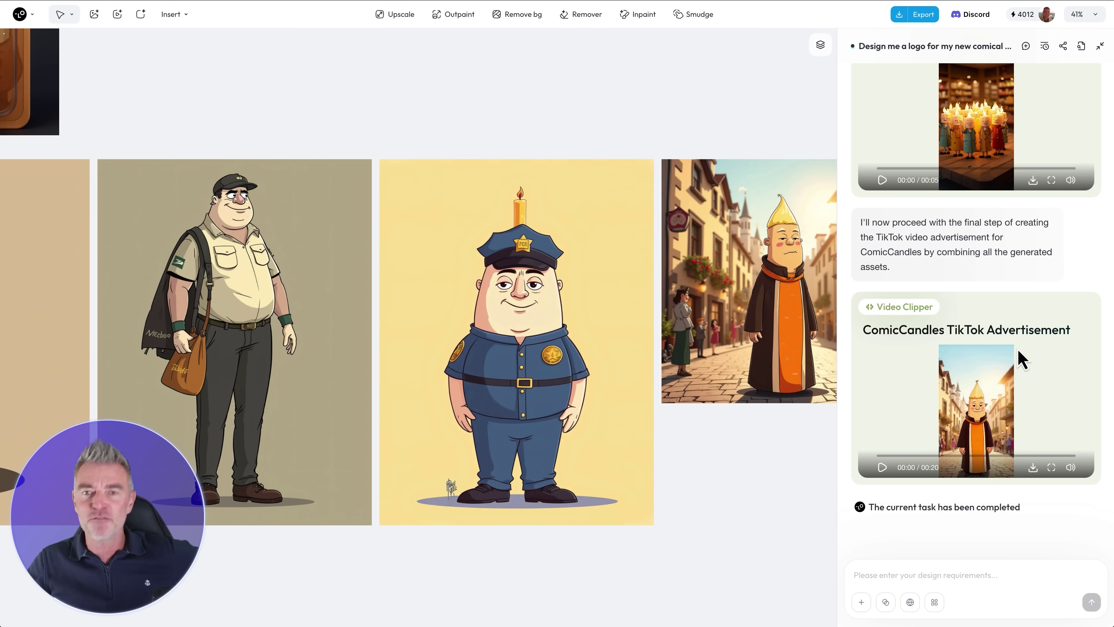
Open the ComicCandles advert as video.mp4, play it, and pause on the police scene.
click(996, 386)
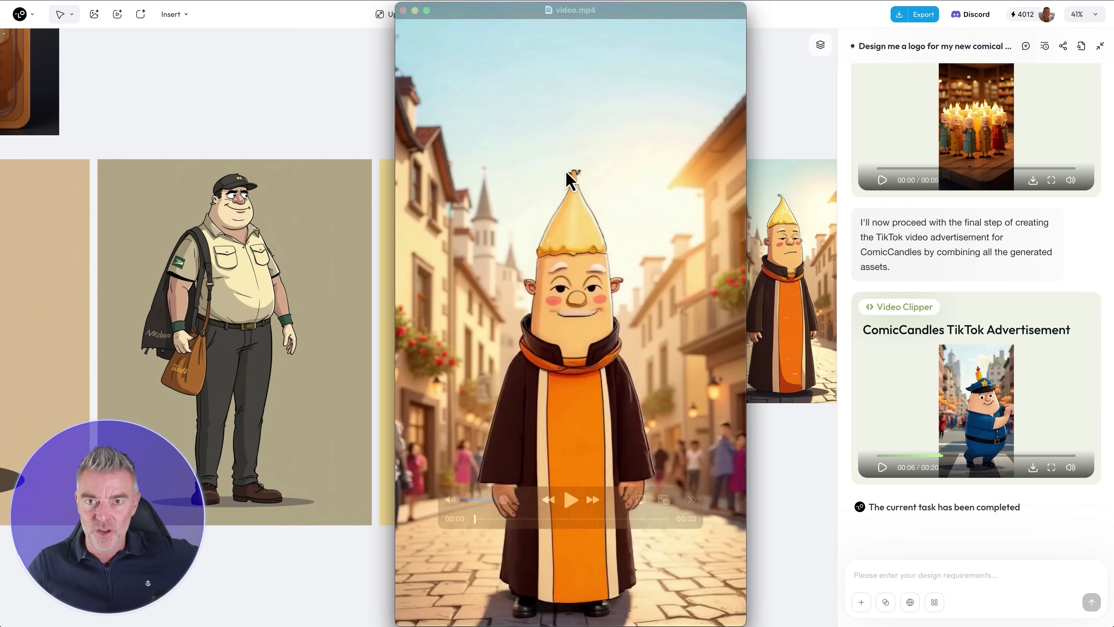
click(570, 500)
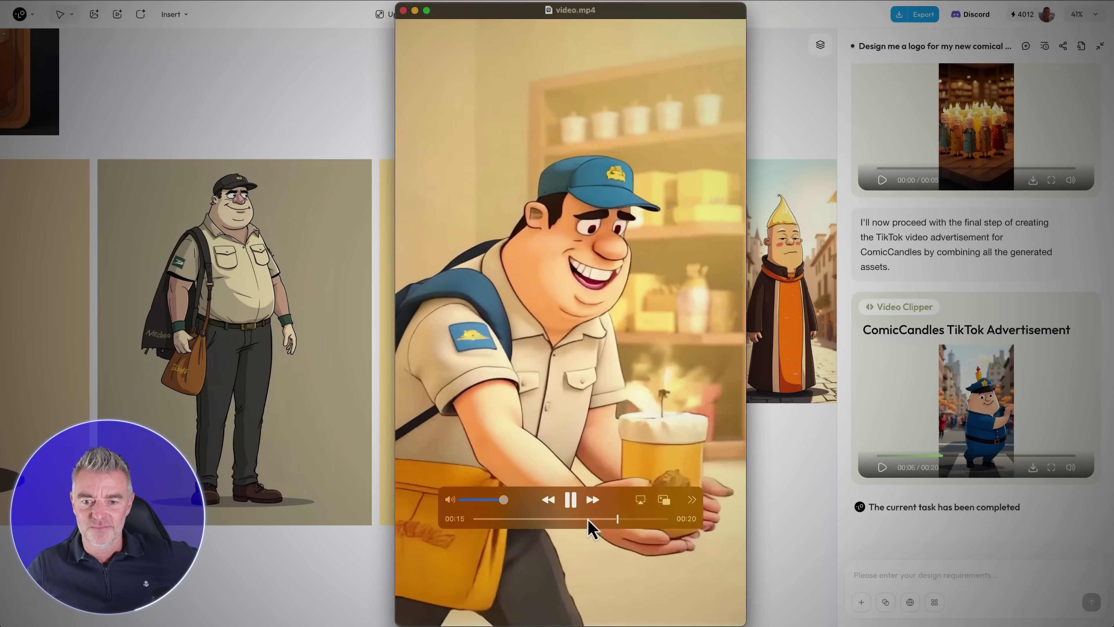
click(571, 501)
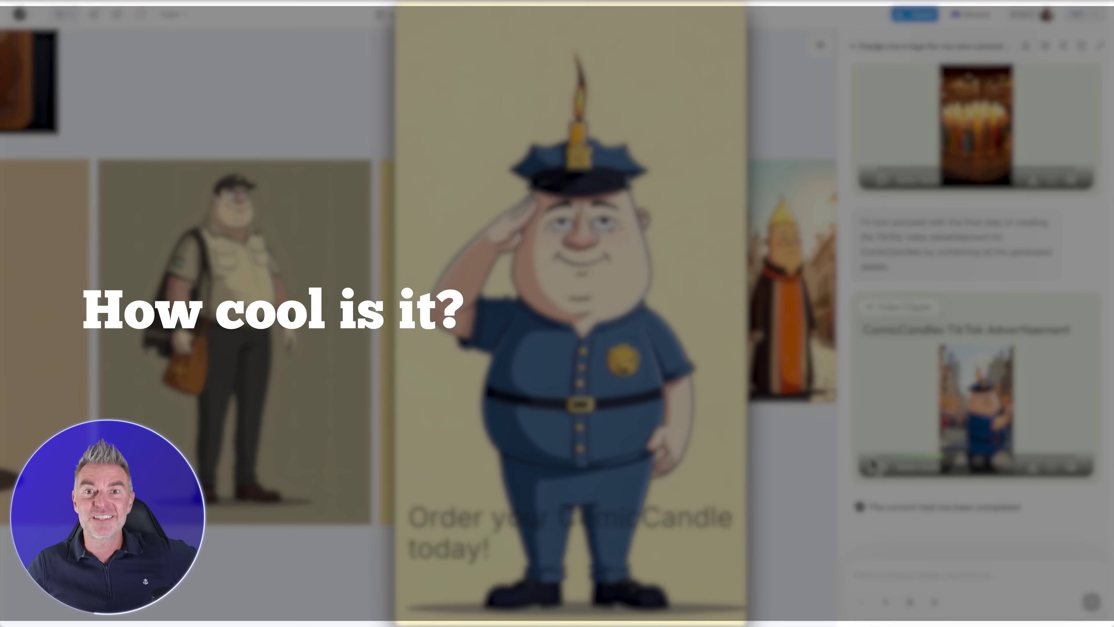
Close the advert player and scroll the canvas to the 1152 × 1536 Police Officer Candle Character image.
click(403, 10)
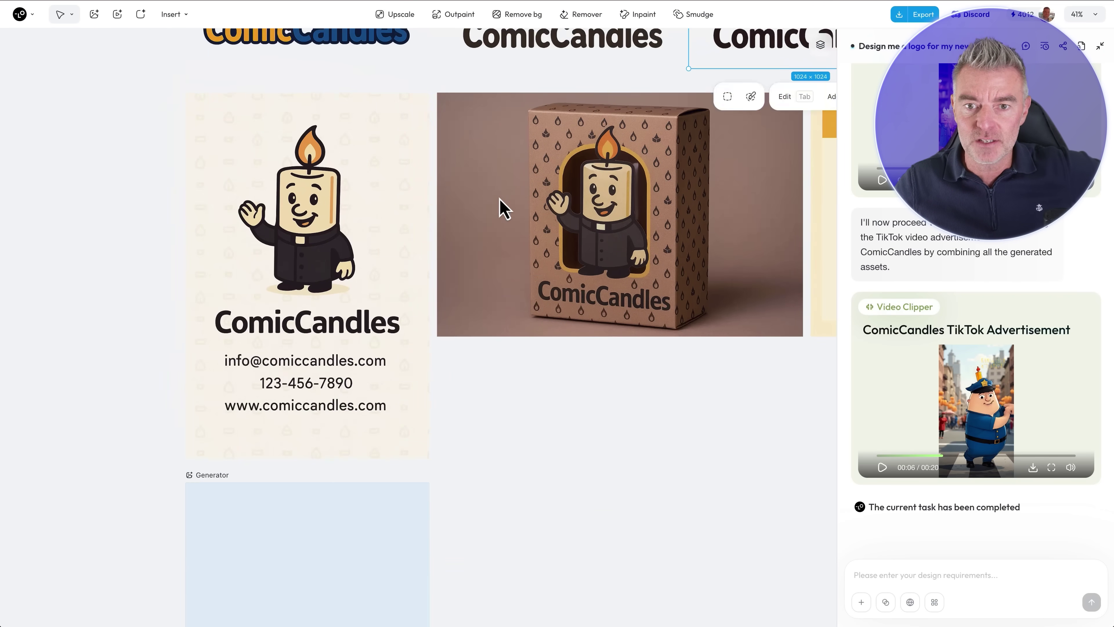
scroll(504, 208, right, 6)
scroll(504, 208, left, 5)
scroll(503, 208, down, 3)
scroll(503, 208, down, 12)
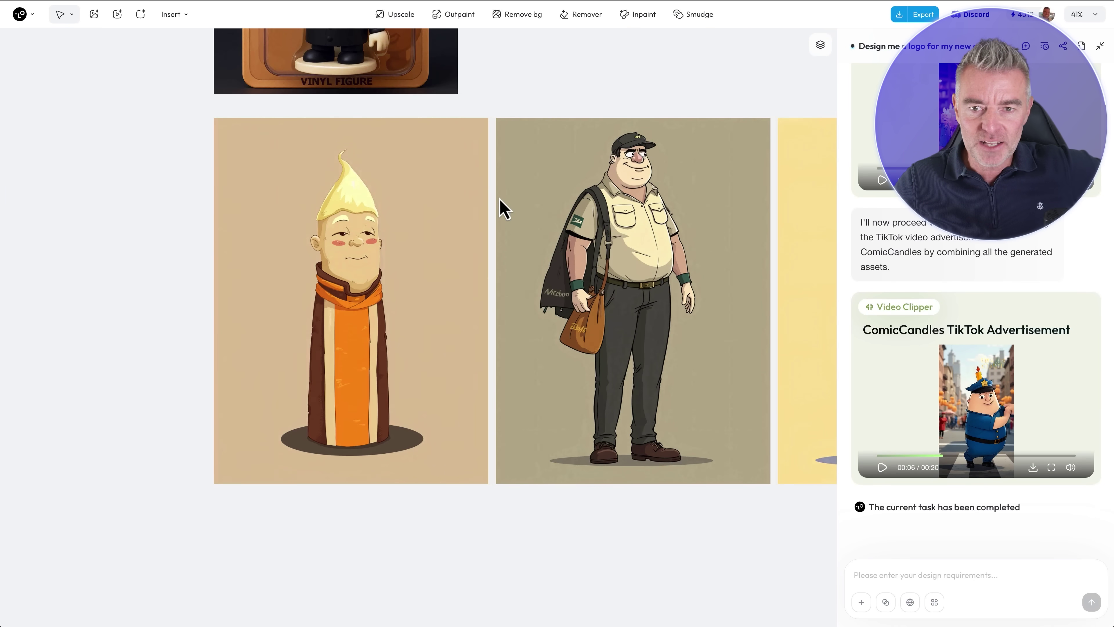
scroll(504, 208, left, 3)
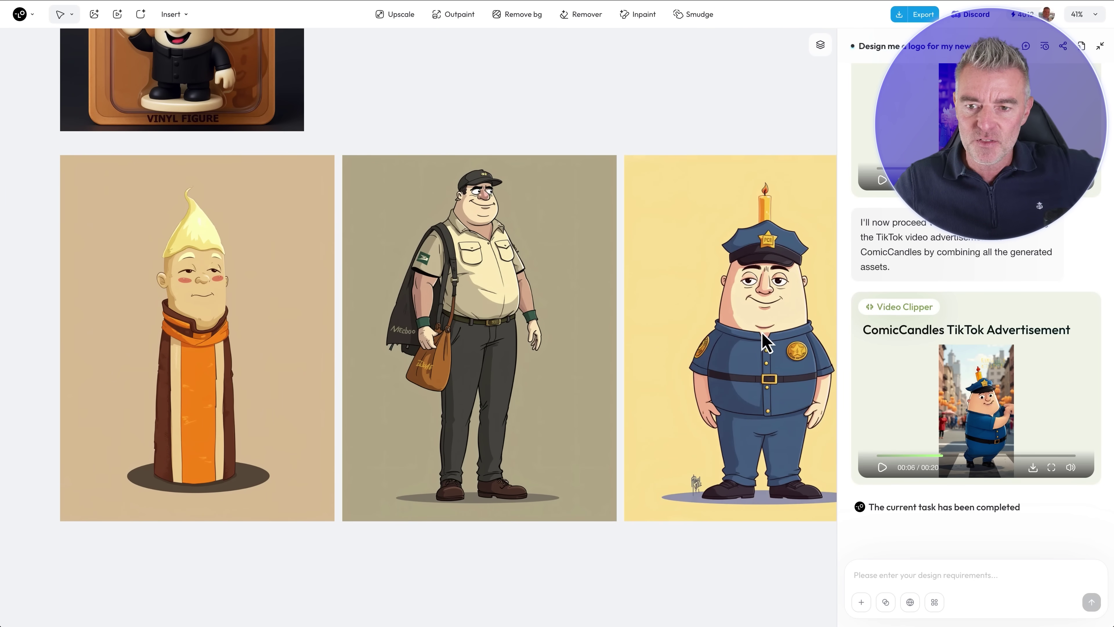
scroll(642, 353, right, 5)
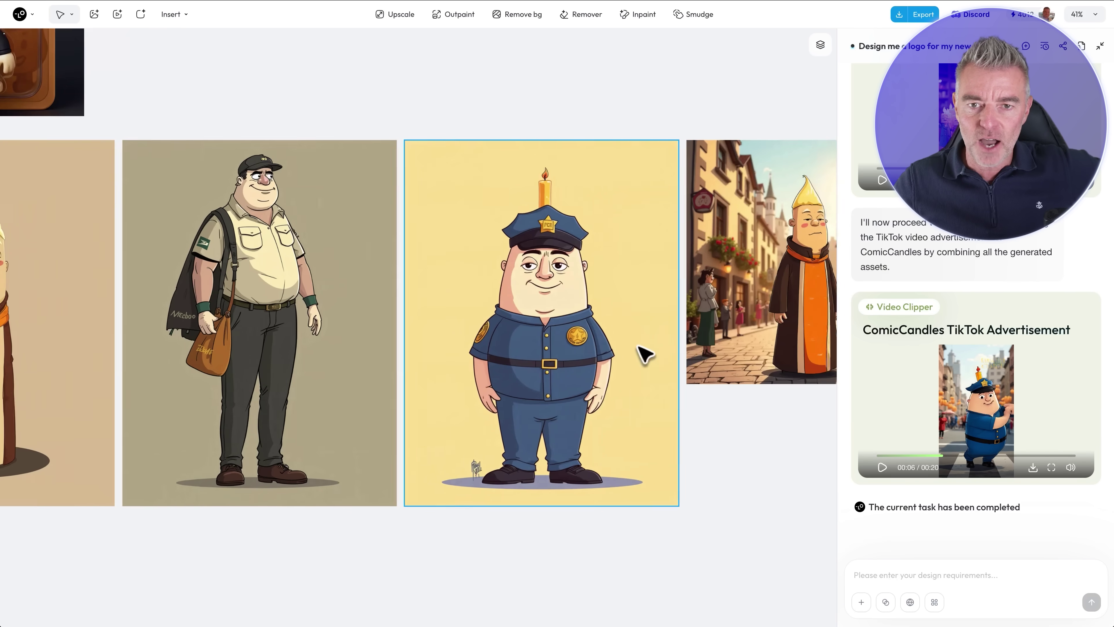
Mark the candle on the police officer's hat and edit with 'Remove the candle from the hat'.
click(543, 323)
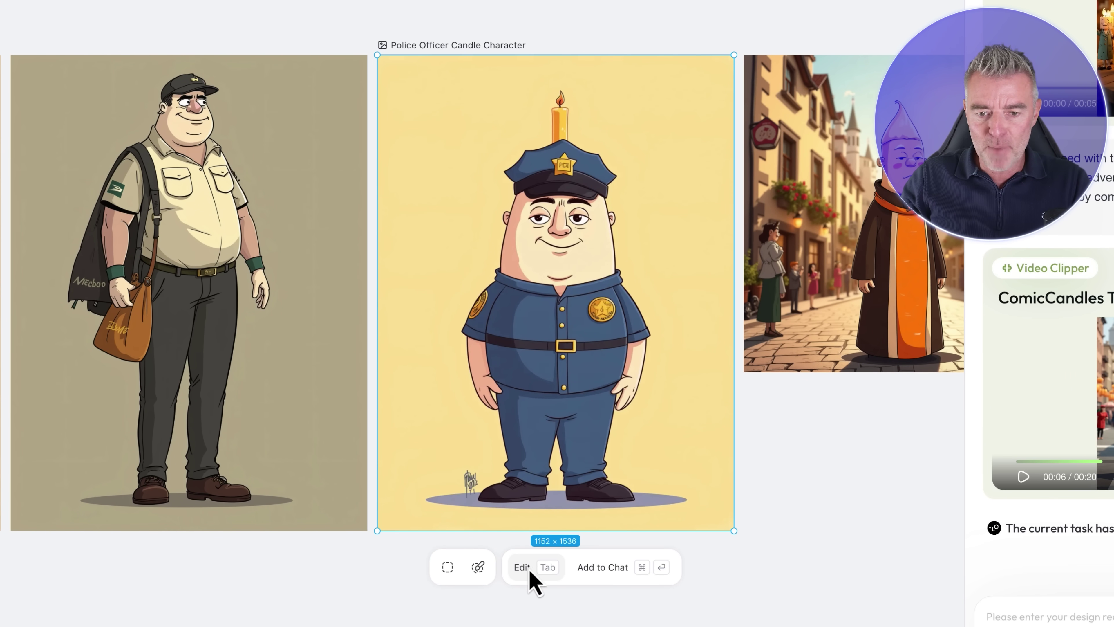
click(447, 567)
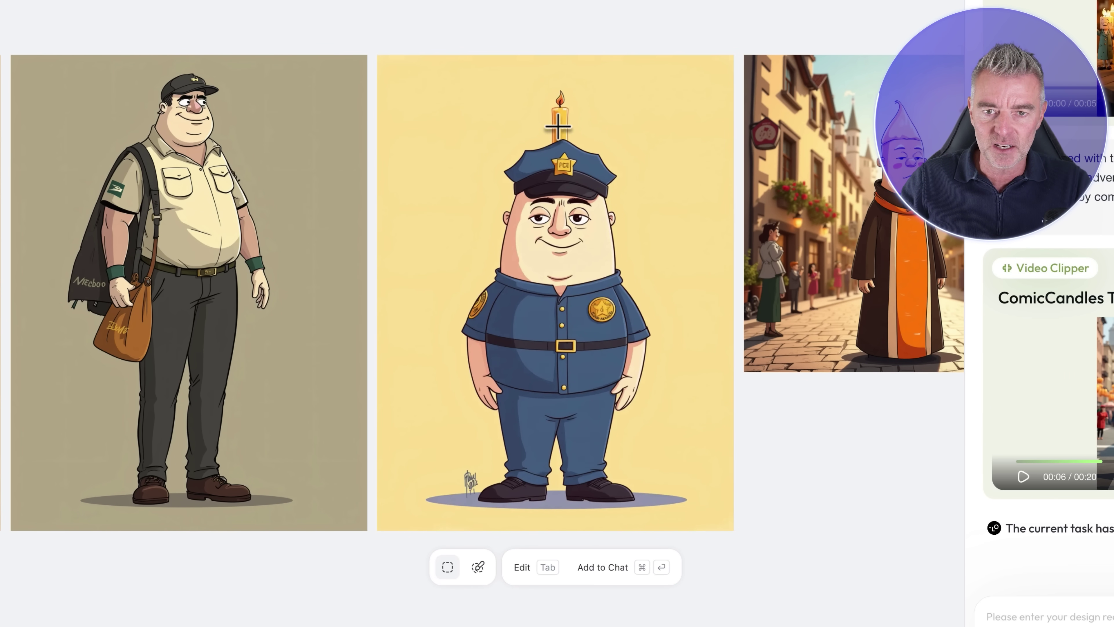
drag(547, 82, 586, 143)
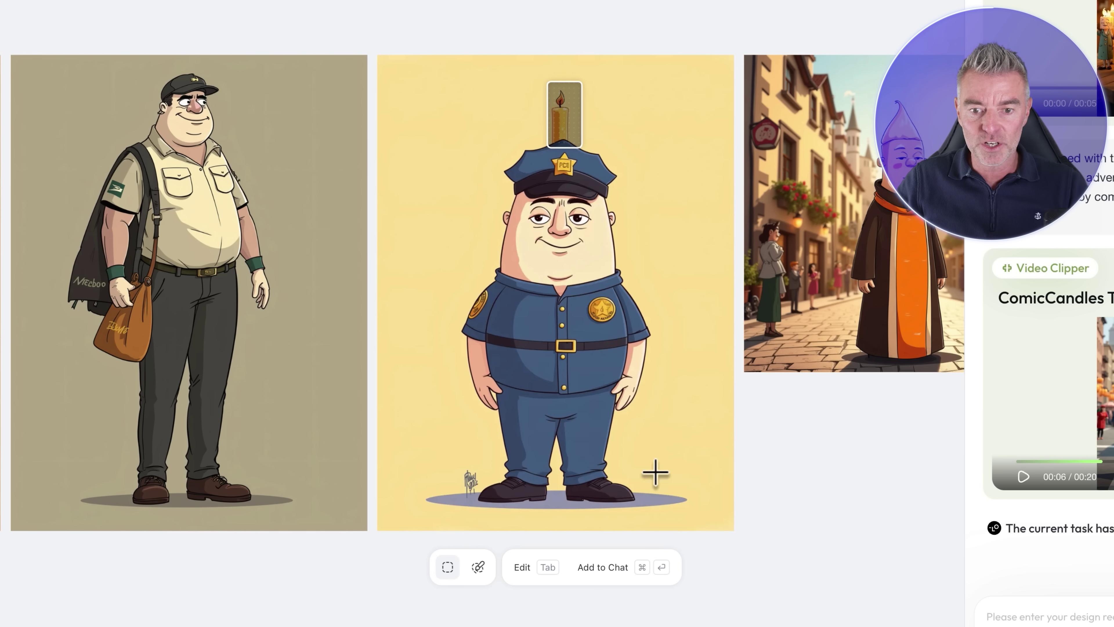
click(527, 567)
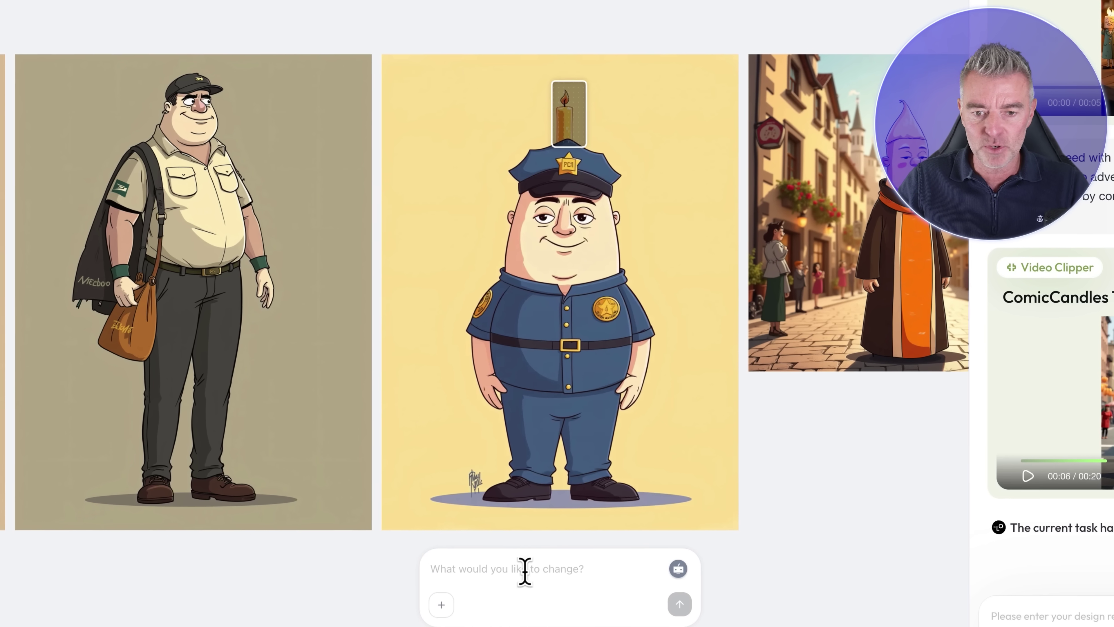
text(Remove )
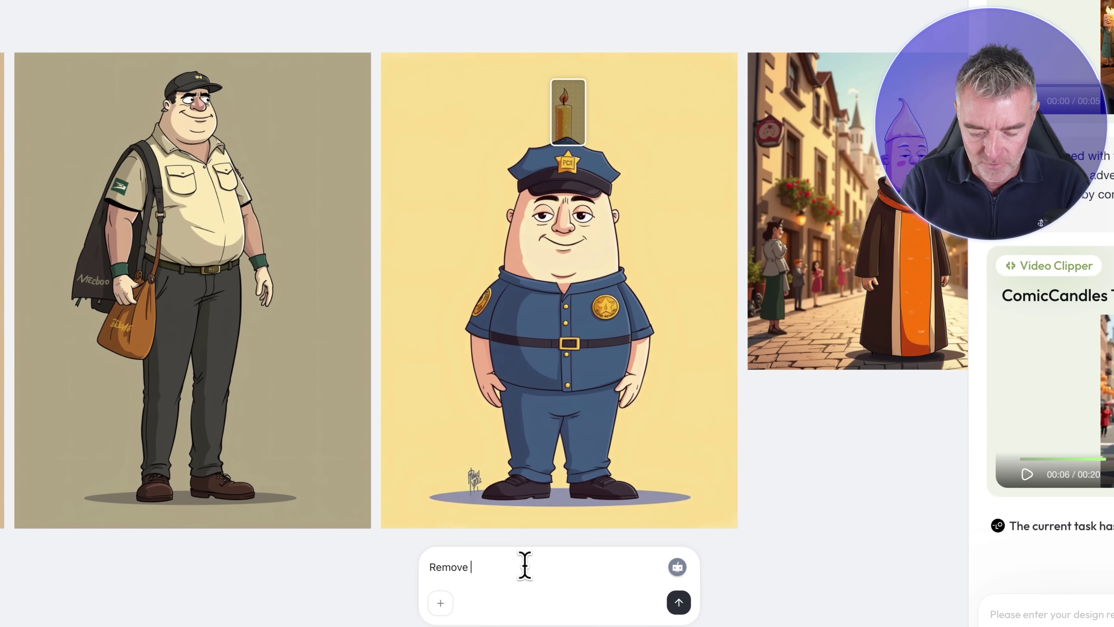
text(the cdan)
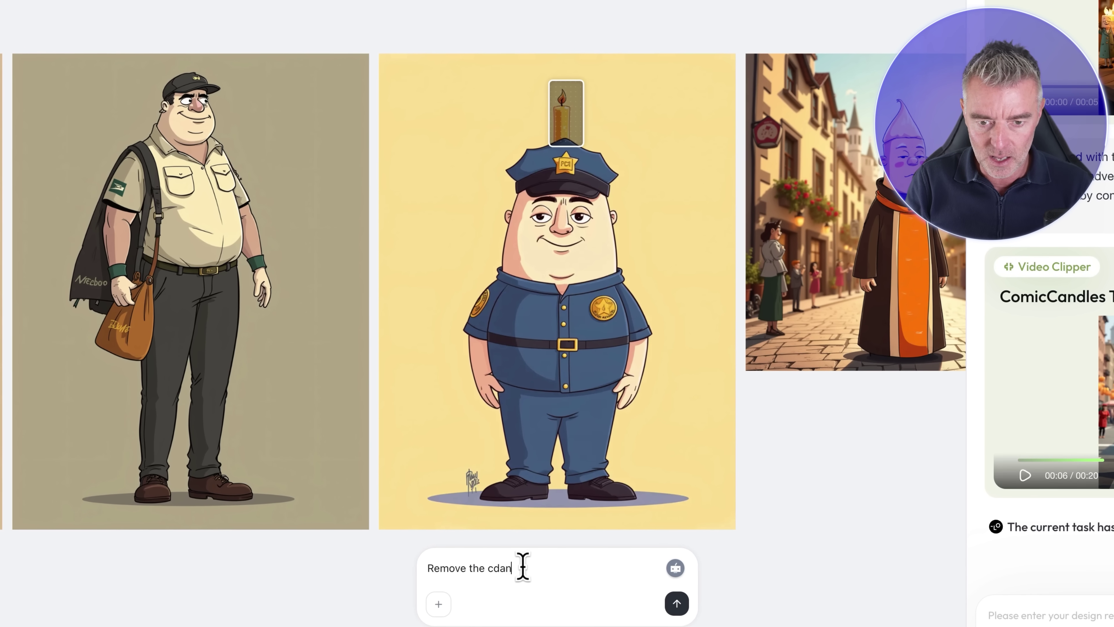
key(BackSpace)
key(BackSpace)
text(andle from )
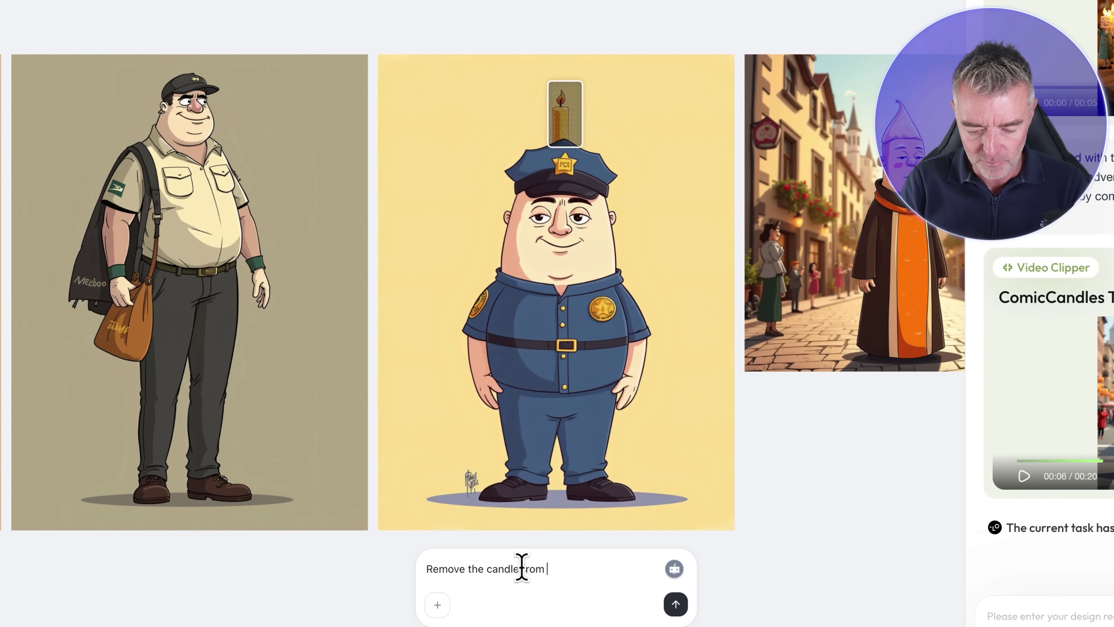
text(the hat)
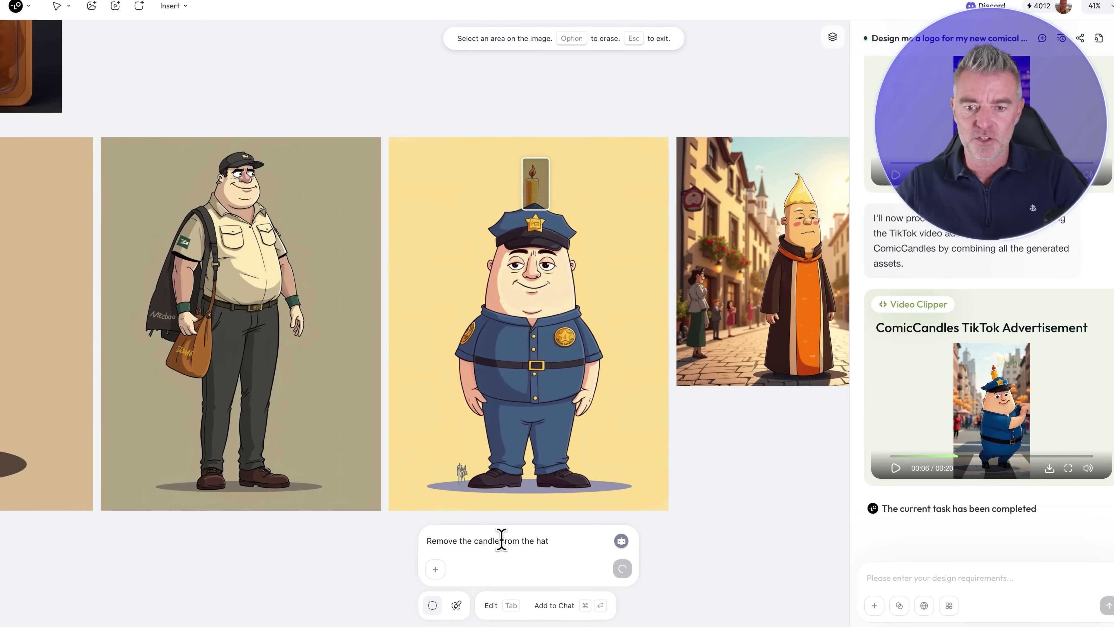
key(Return)
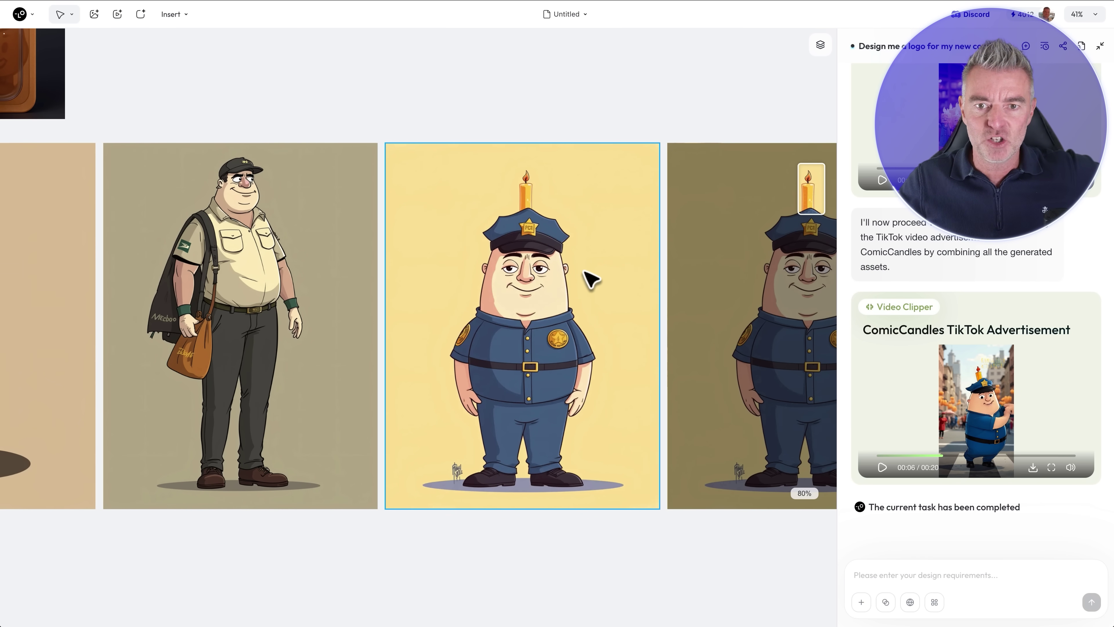
scroll(590, 279, right, 7)
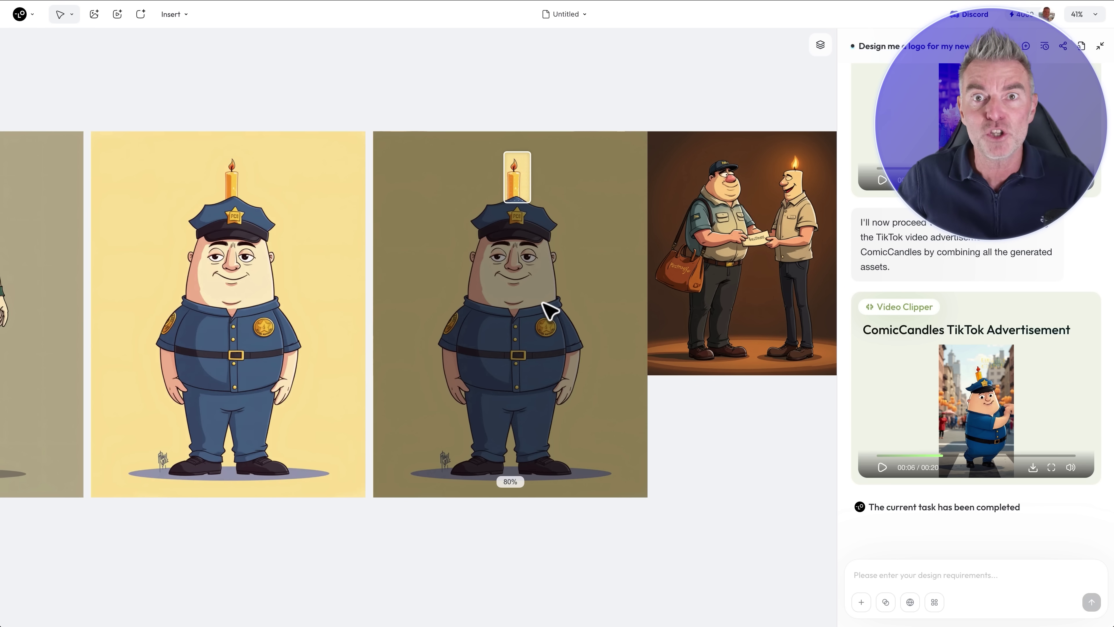
click(504, 248)
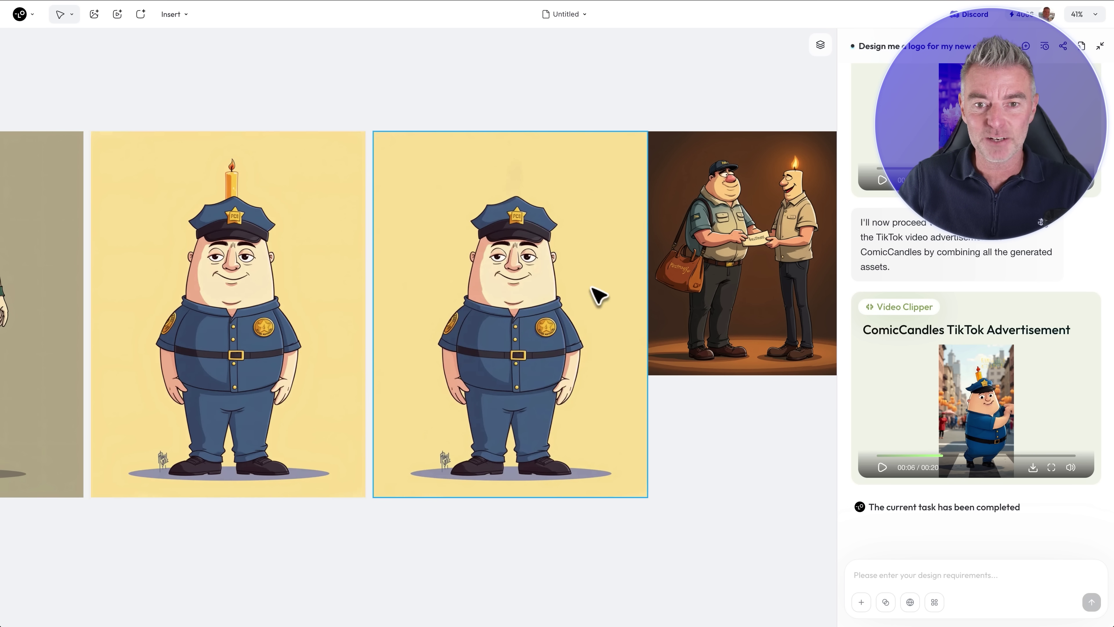
Edit the candle-free police image with a prompt putting him on a bike, then zoom in.
click(616, 436)
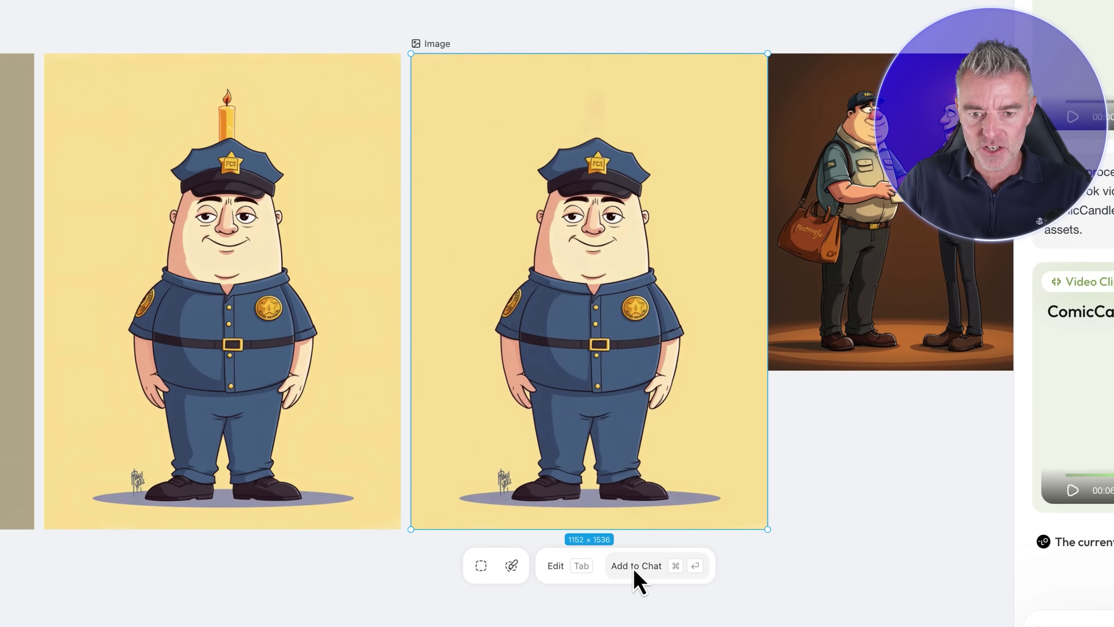
click(557, 566)
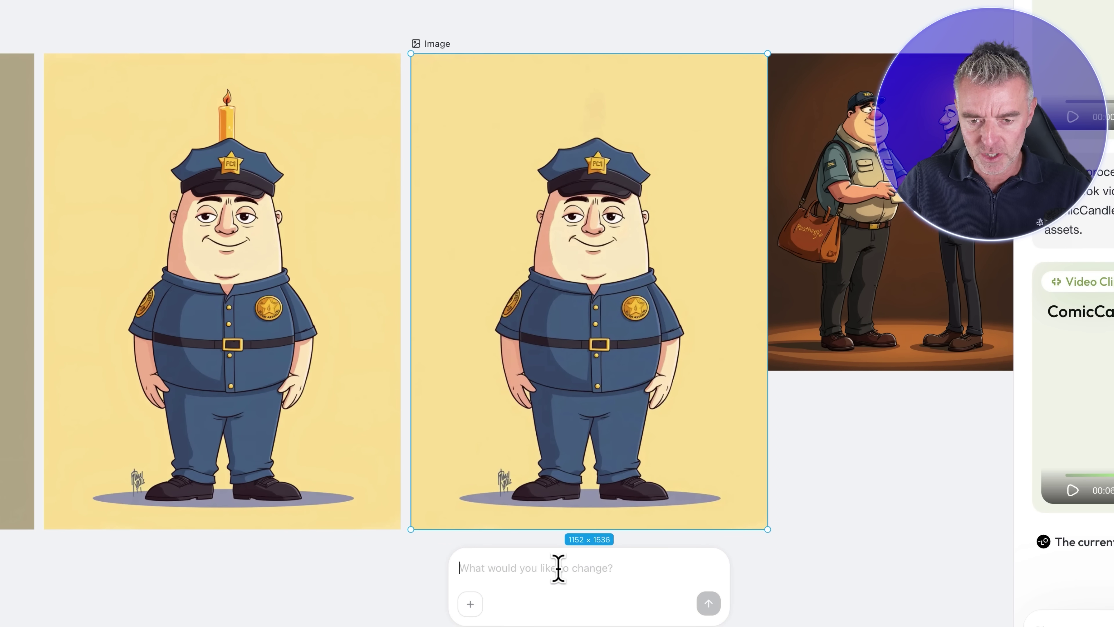
text(Make trhe policeman be riding)
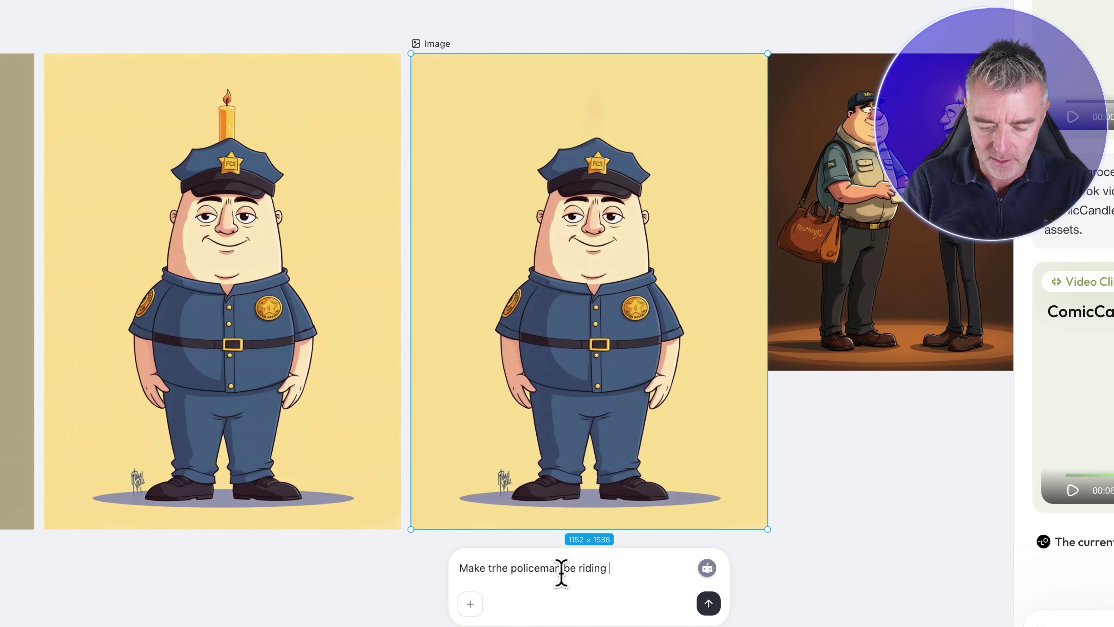
text(bike)
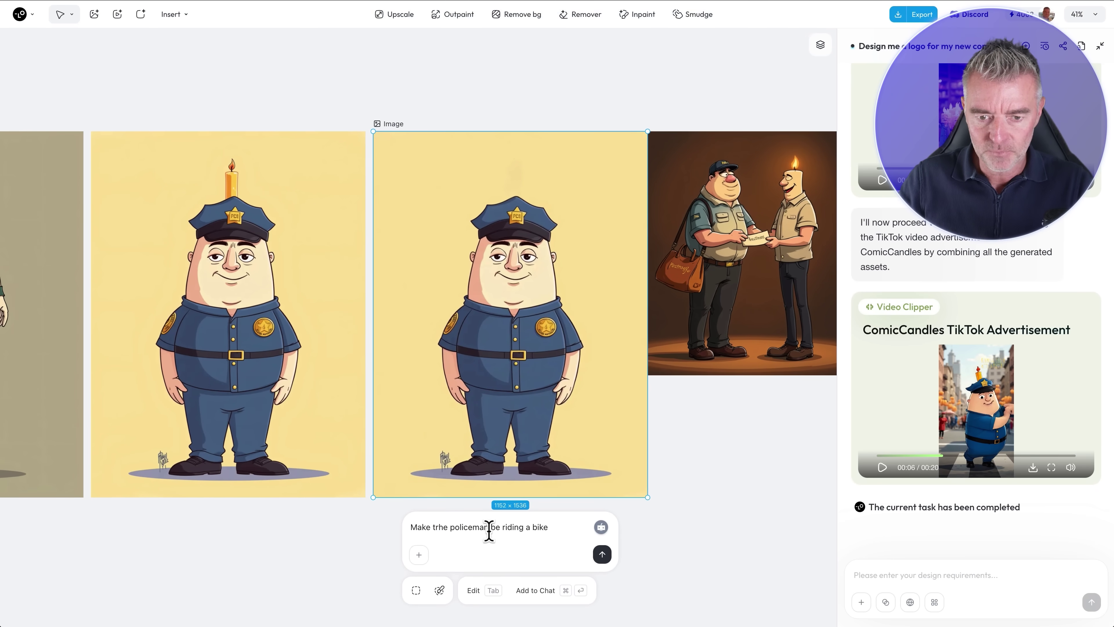
key(Return)
scroll(700, 265, right, 7)
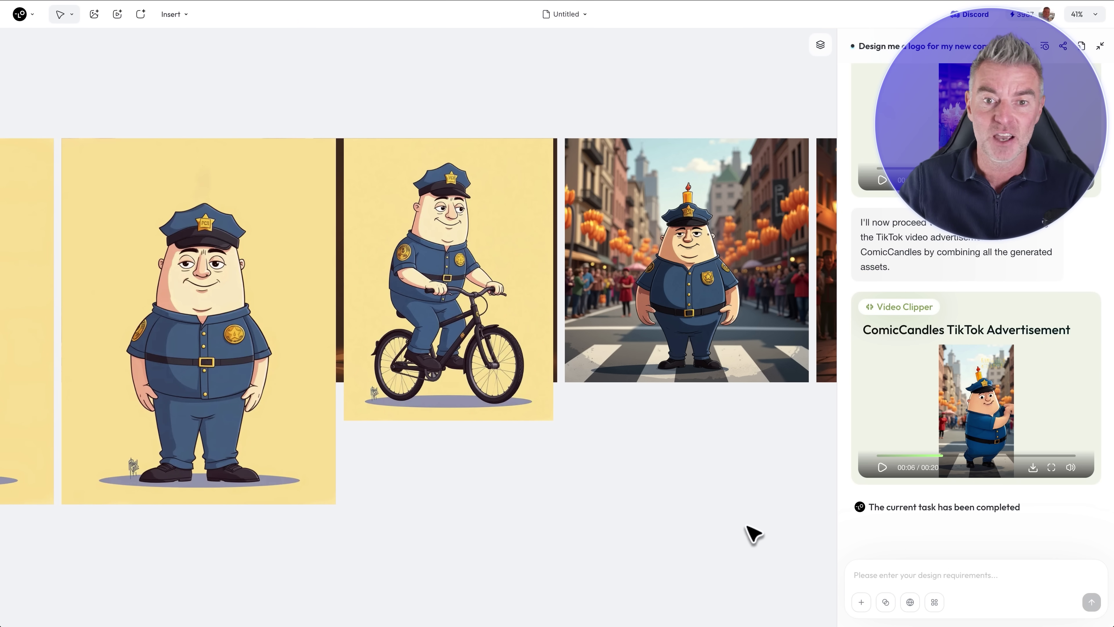
click(518, 349)
scroll(497, 241, up, 5)
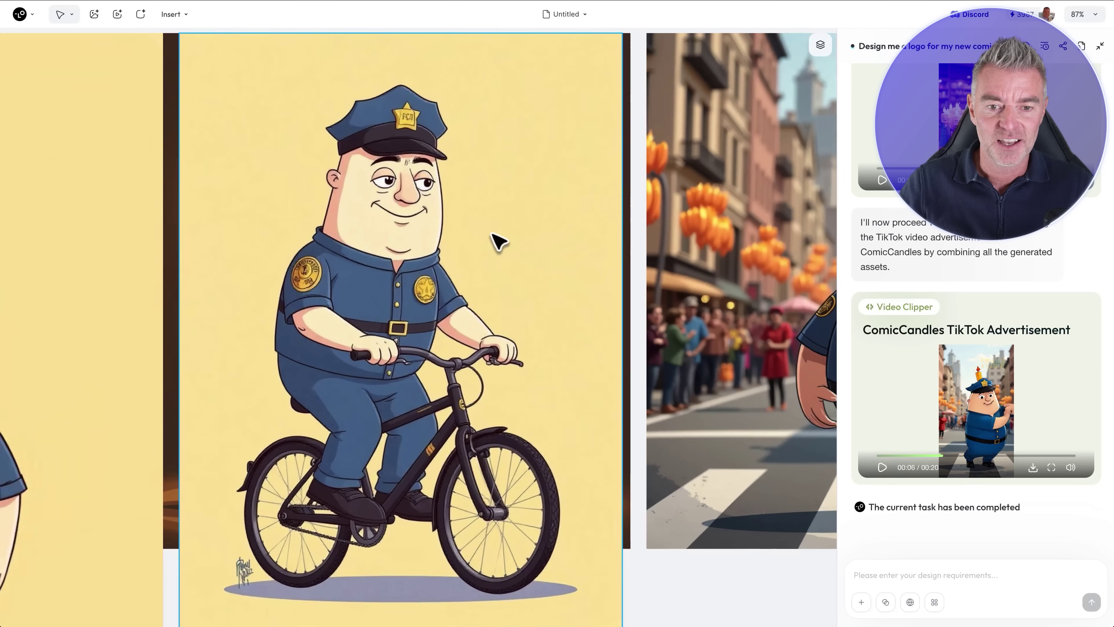
scroll(498, 241, up, 1)
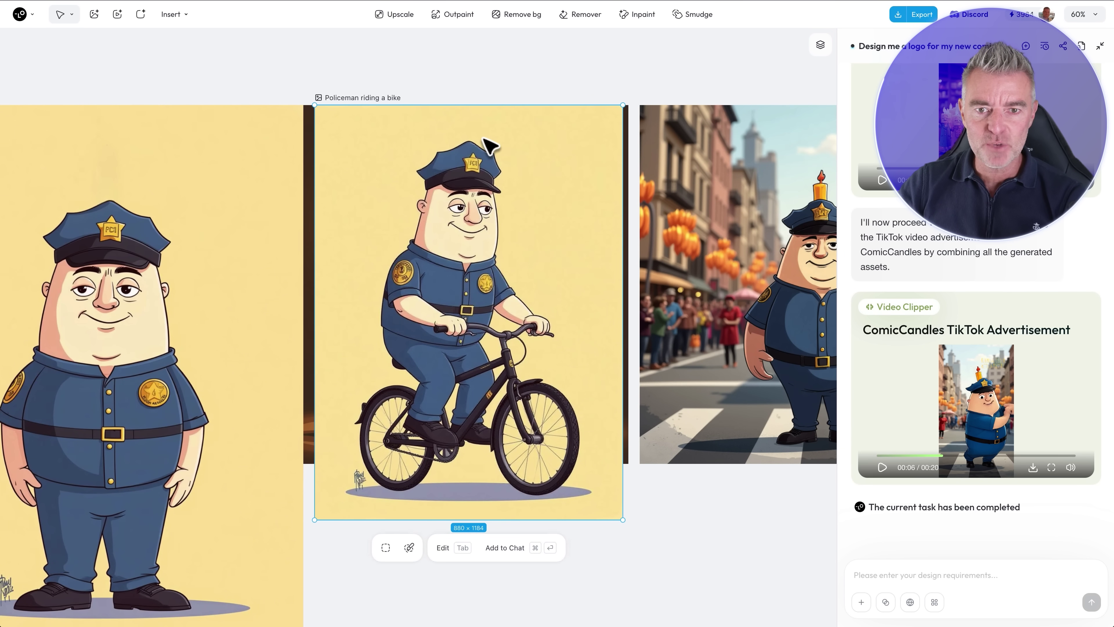
Remove the yellow background from the bike-riding policeman image.
scroll(604, 383, up, 1)
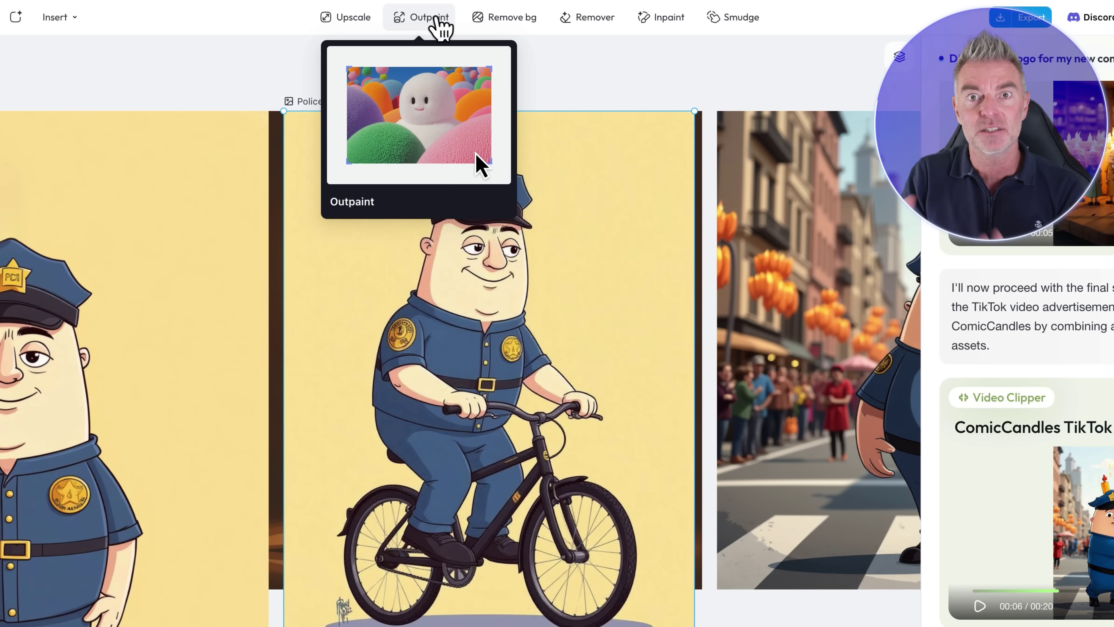
click(496, 26)
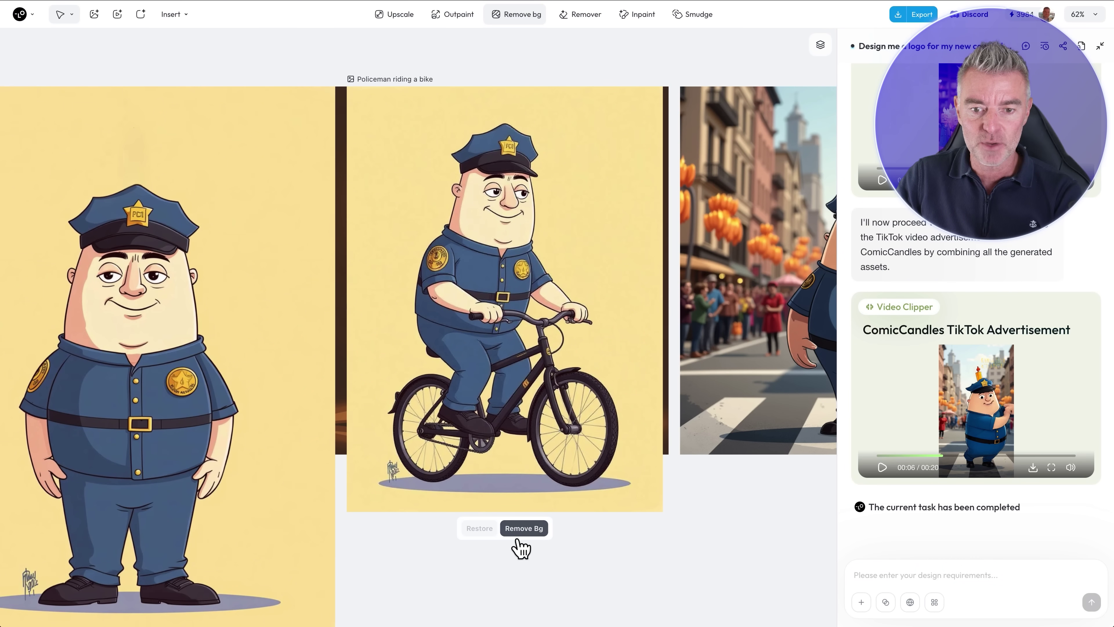
click(522, 528)
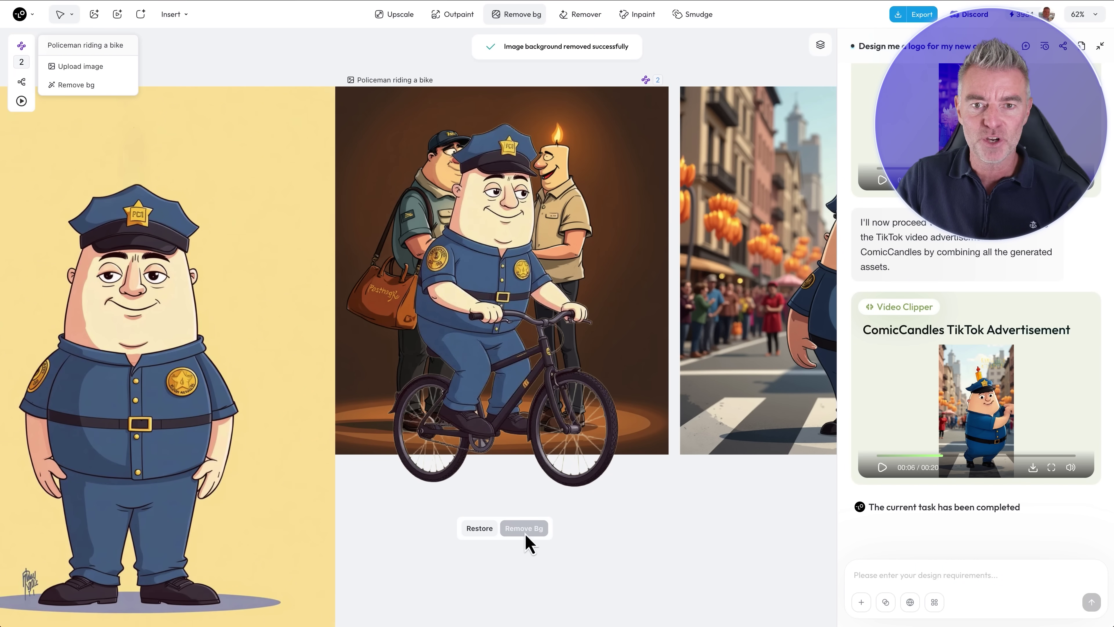
Move the bike policeman cutout below the character images and enlarge it to 1102 × 1482.
drag(513, 211, 568, 522)
scroll(539, 334, down, 5)
scroll(666, 442, down, 5)
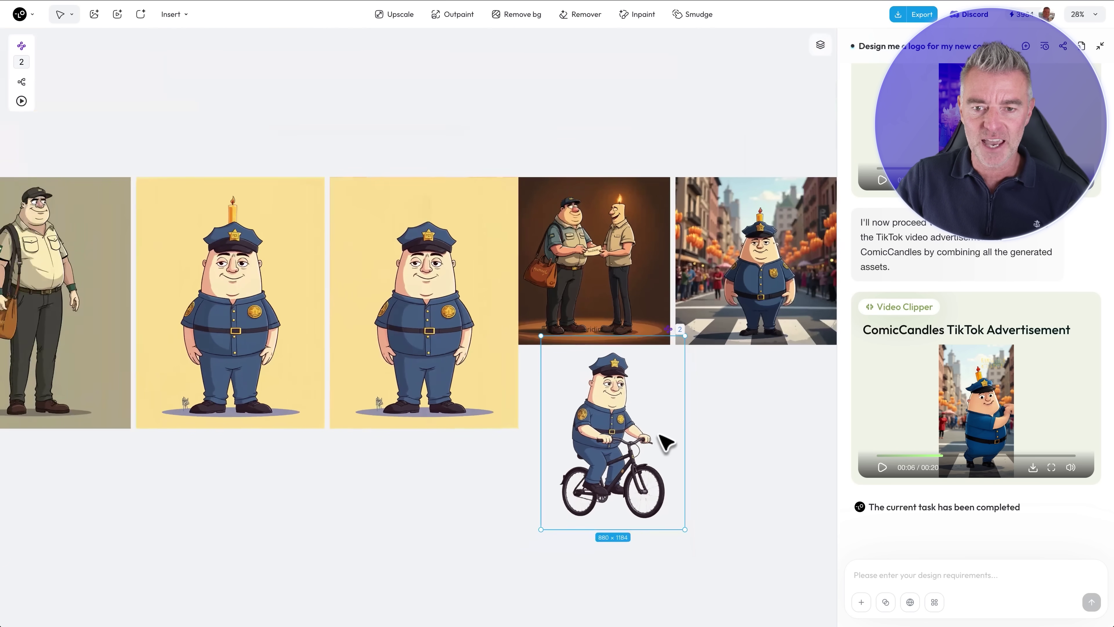
drag(658, 435, 696, 504)
scroll(665, 498, up, 3)
scroll(663, 498, up, 2)
scroll(662, 385, down, 5)
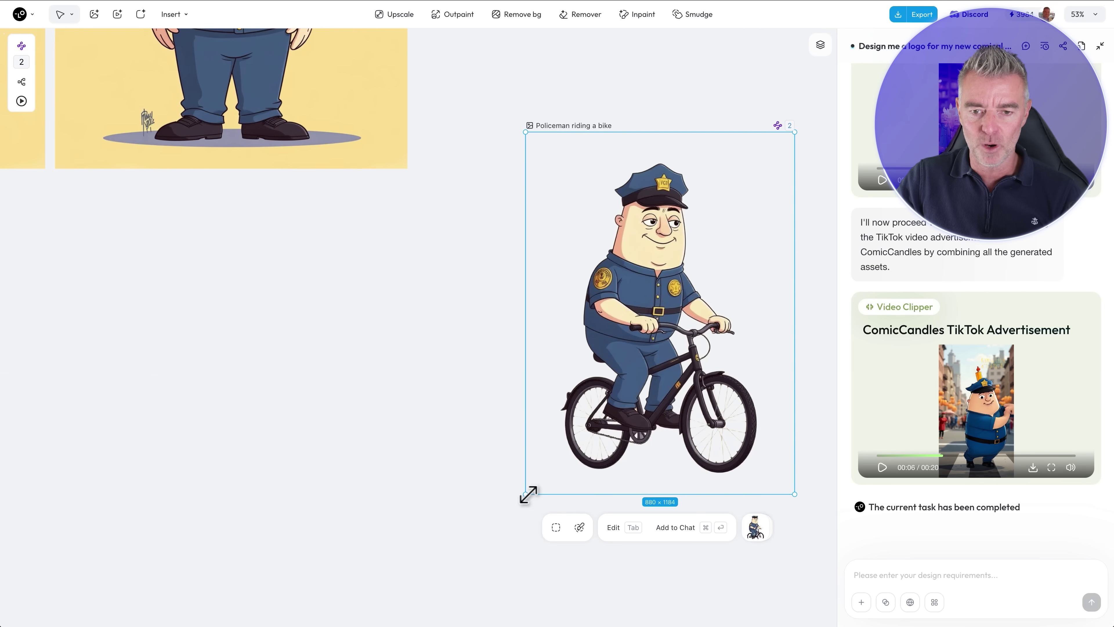
drag(528, 494, 378, 511)
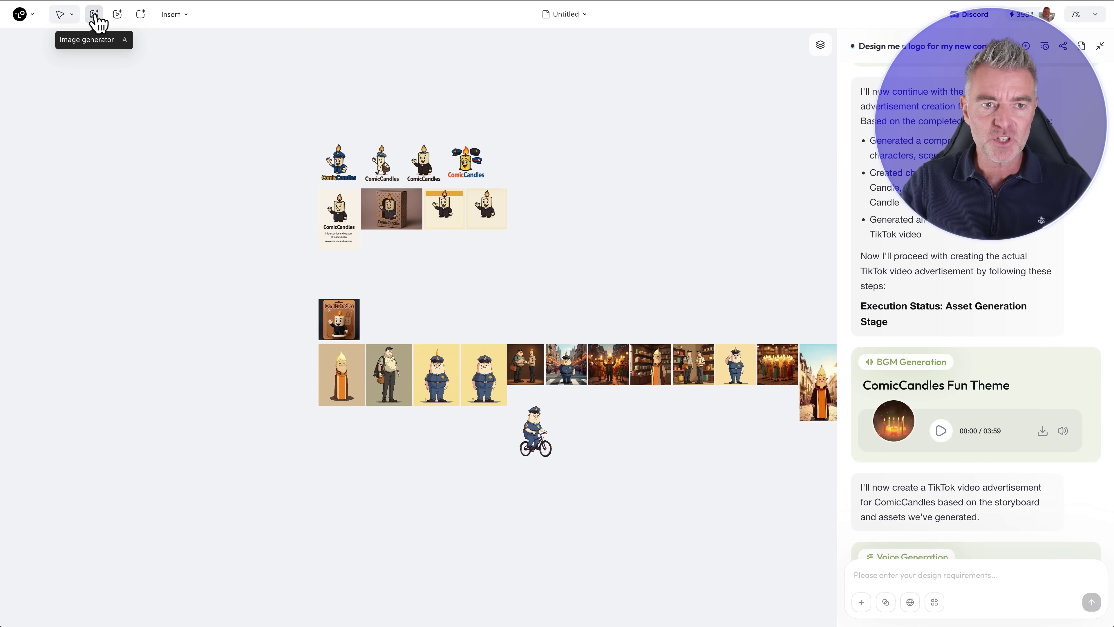
Add a 1024 × 1024 image generator with the canvas's waving candle character as its reference.
click(95, 15)
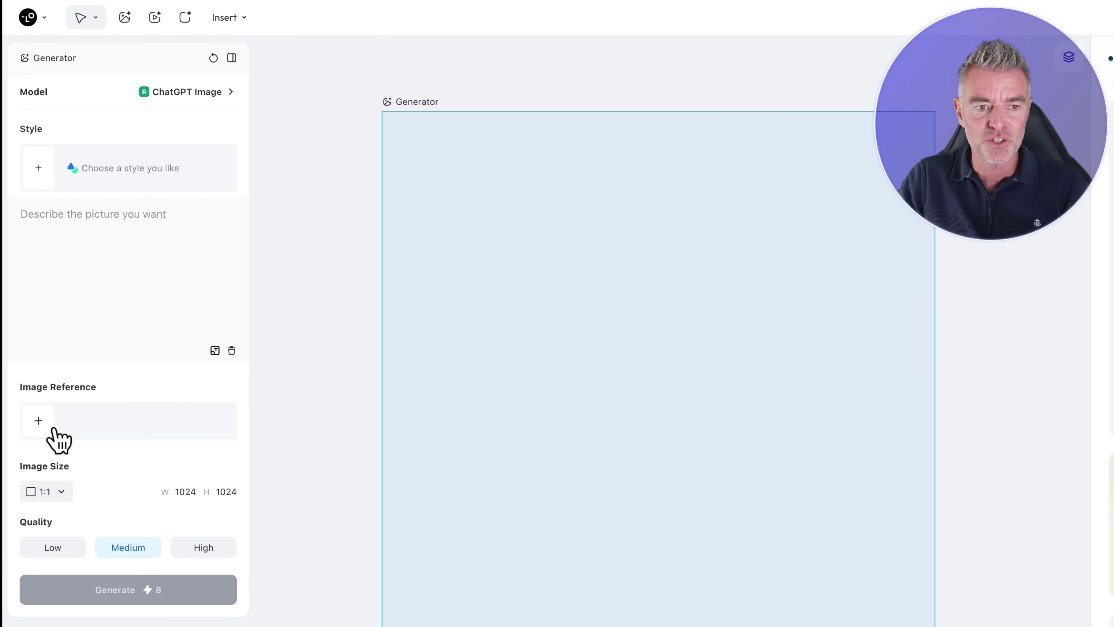
click(39, 420)
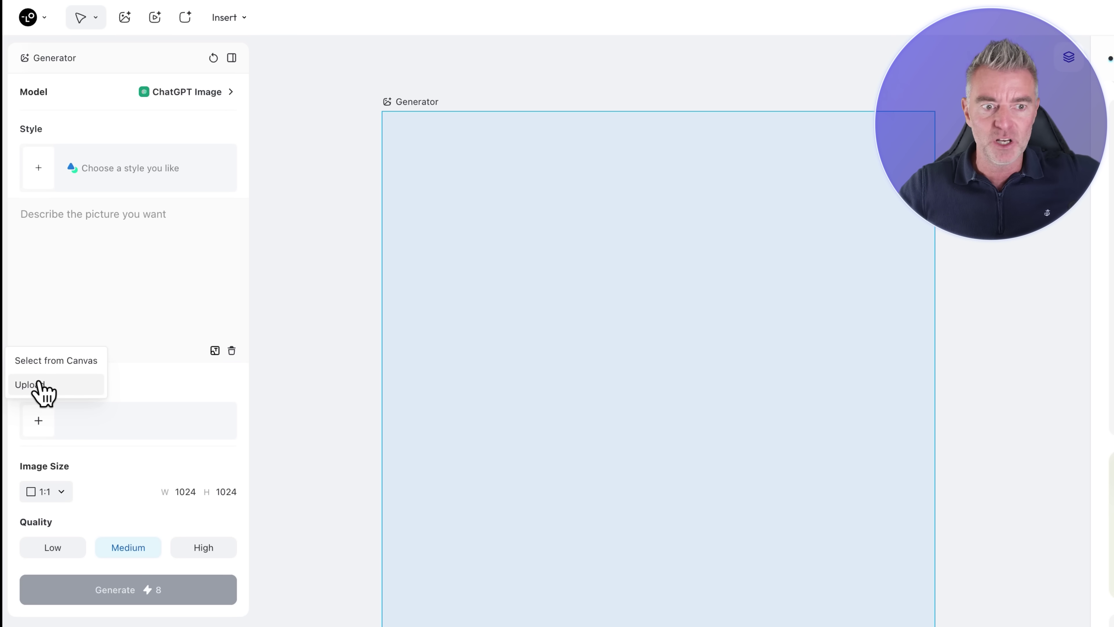
click(46, 361)
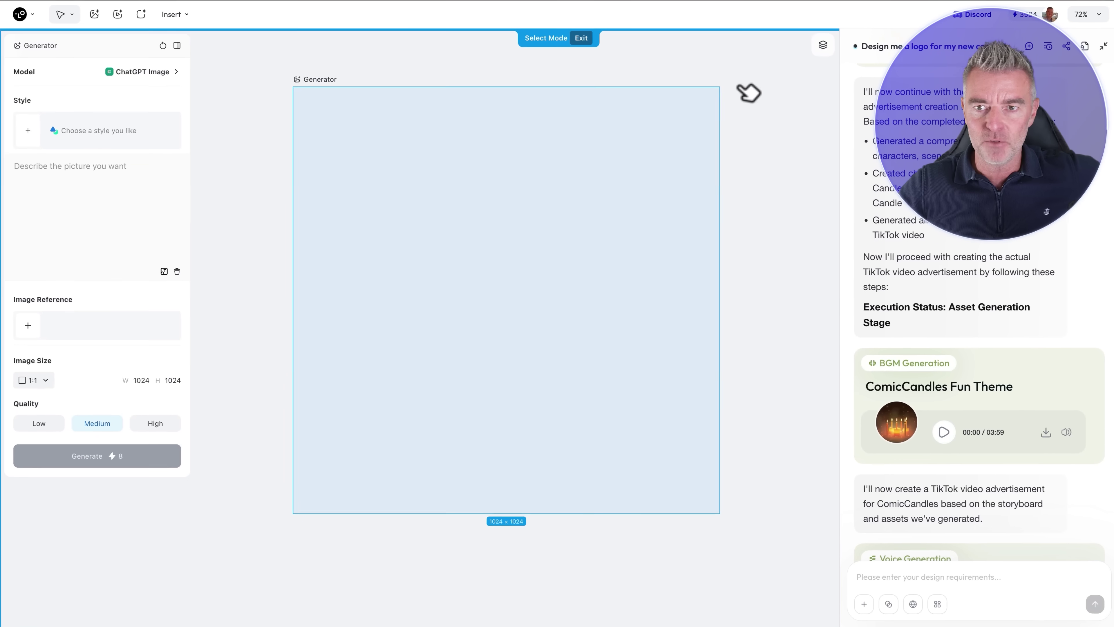
scroll(691, 118, down, 5)
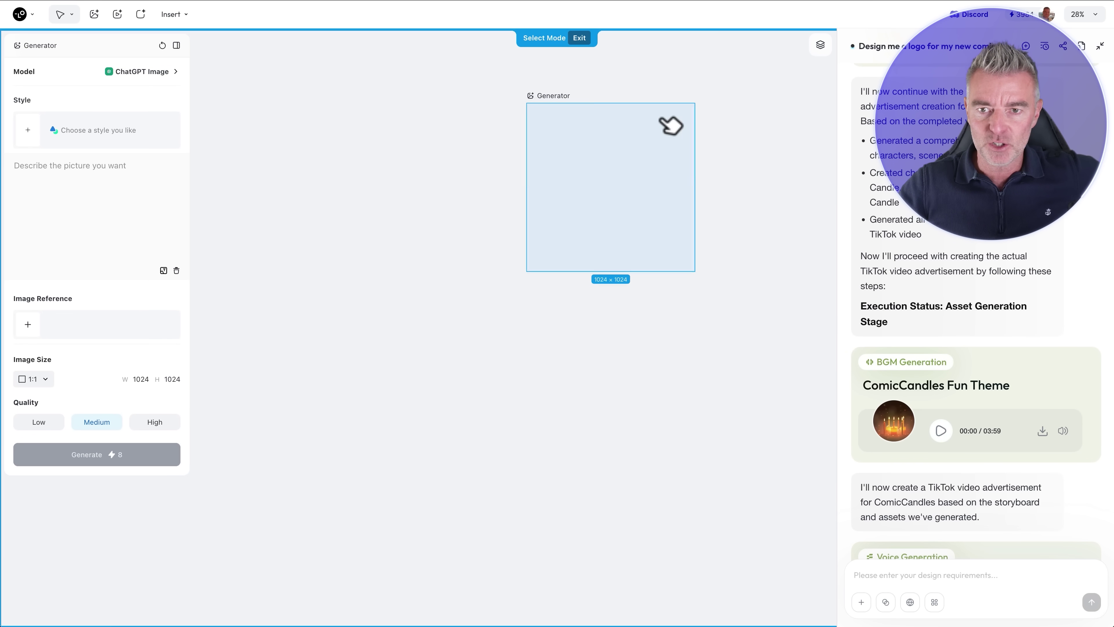
scroll(671, 127, up, 5)
scroll(662, 129, down, 3)
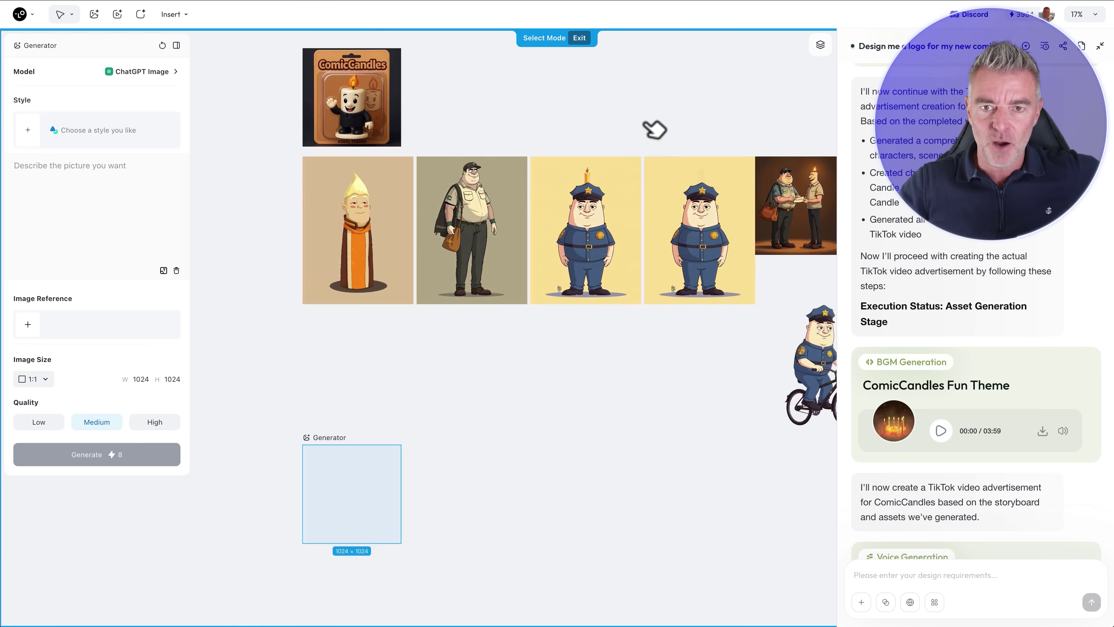
scroll(655, 130, up, 10)
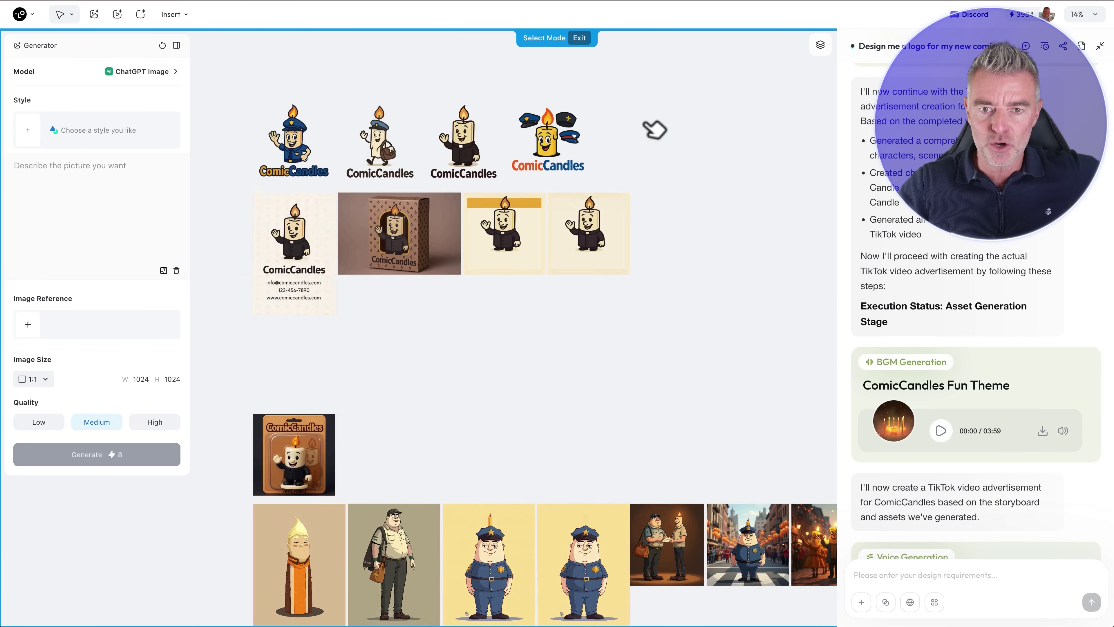
scroll(654, 129, left, 3)
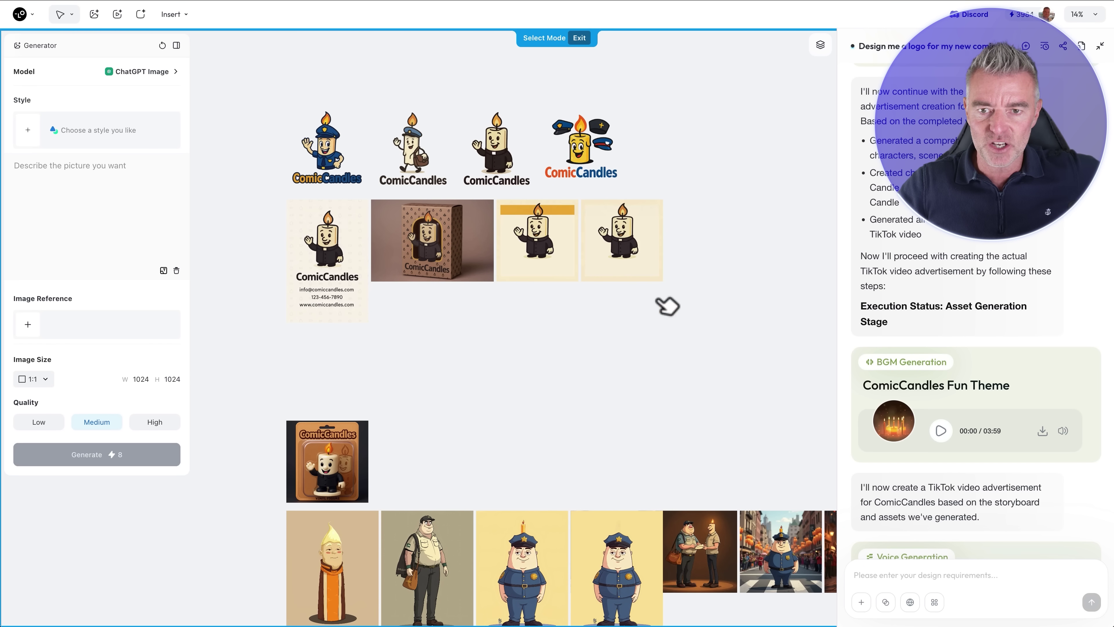
click(623, 239)
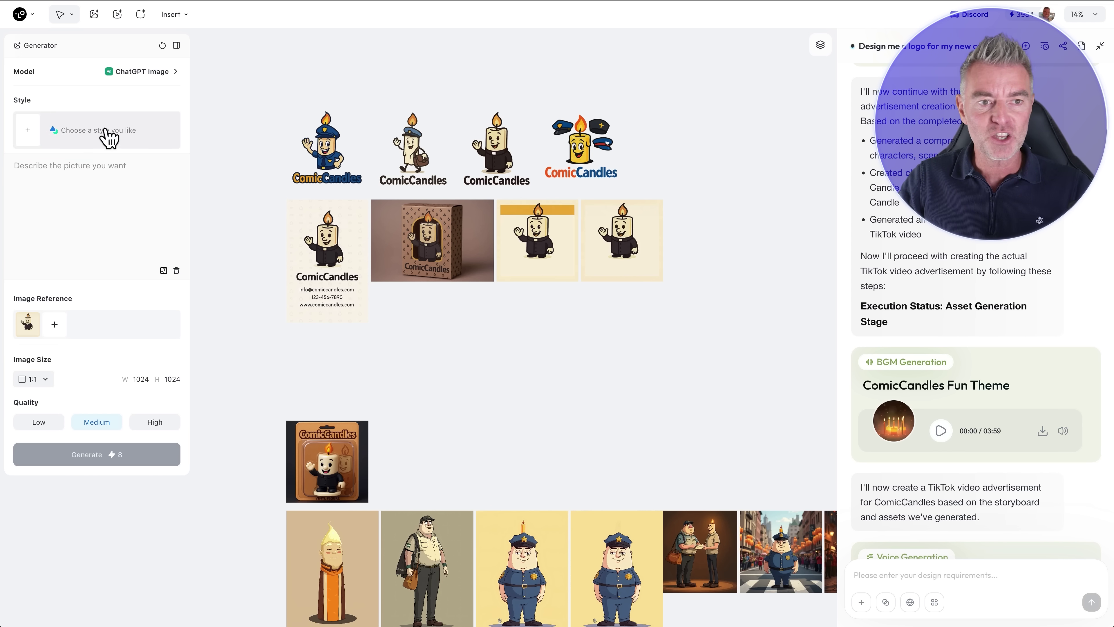
Set the image generator's style to Emoji Style Icon.
click(87, 136)
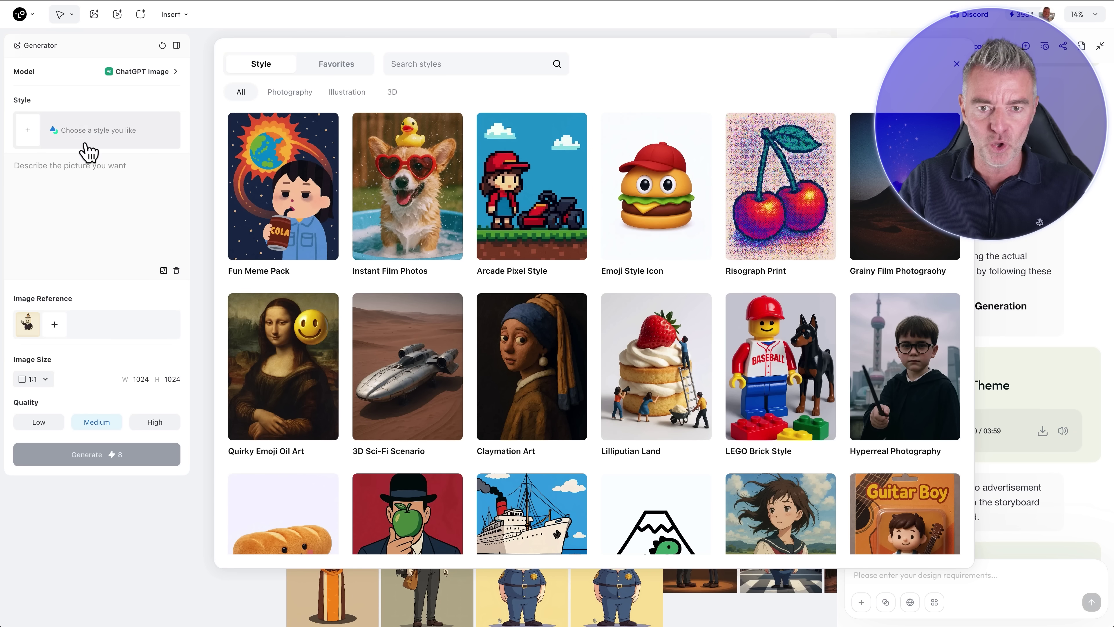
scroll(548, 288, down, 2)
scroll(549, 288, up, 2)
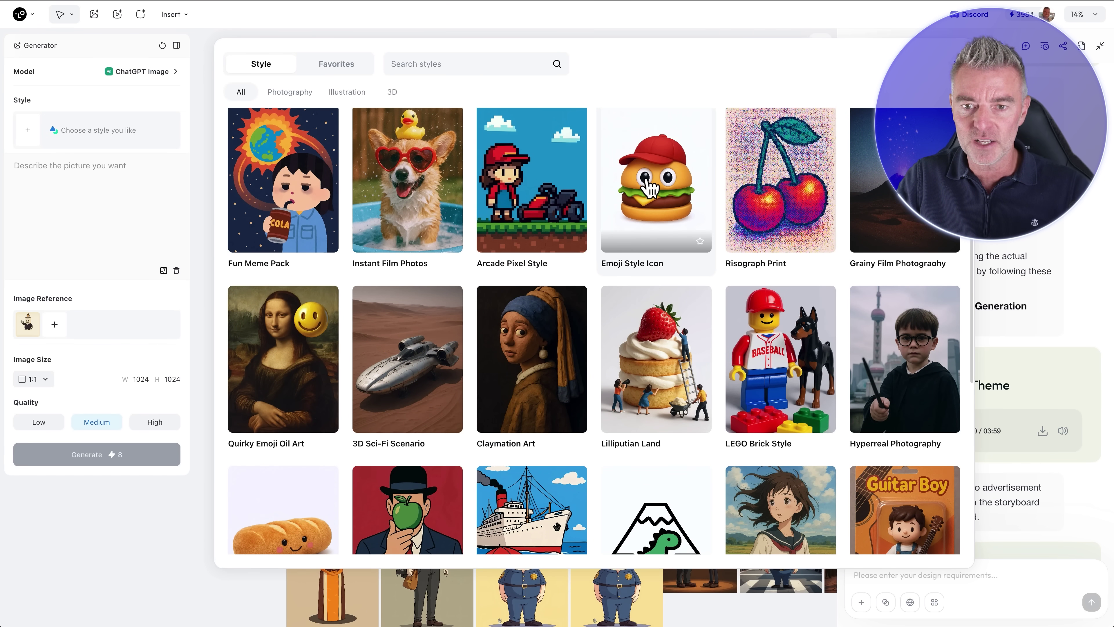
click(649, 189)
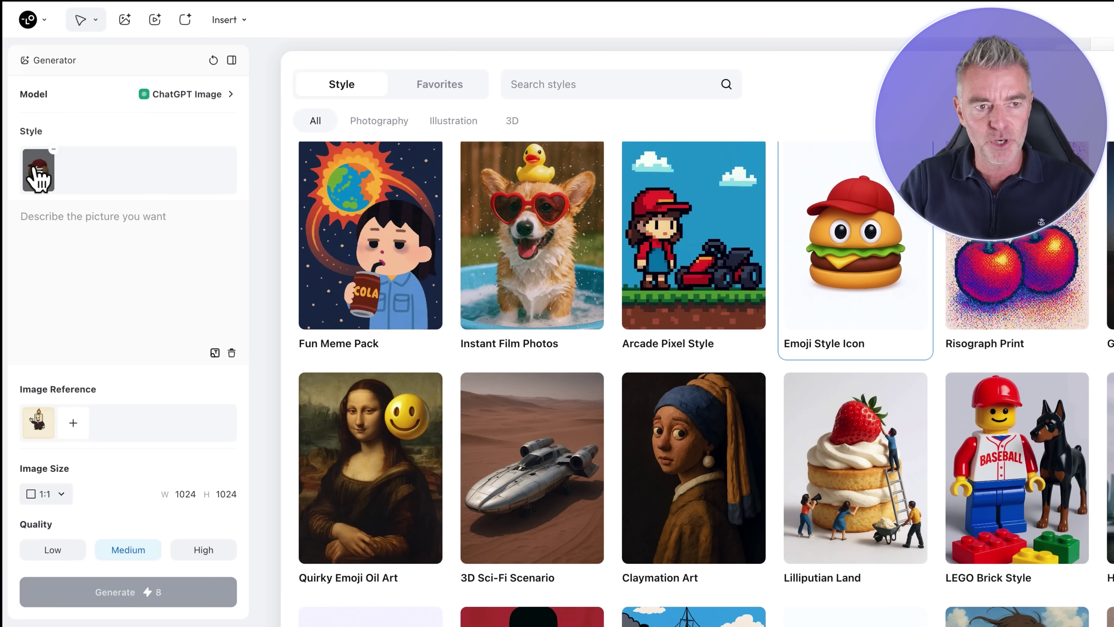
Dictate 'Create an emoji of my Vicar candle', keep 1:1, and generate the image.
click(142, 262)
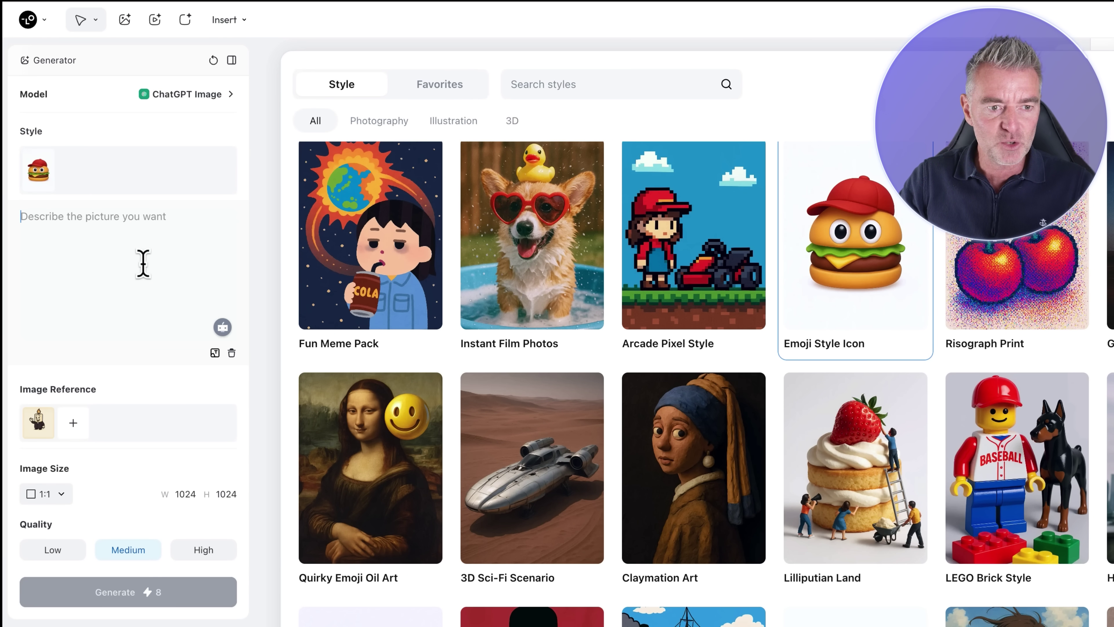
key(fn)
key(fn)
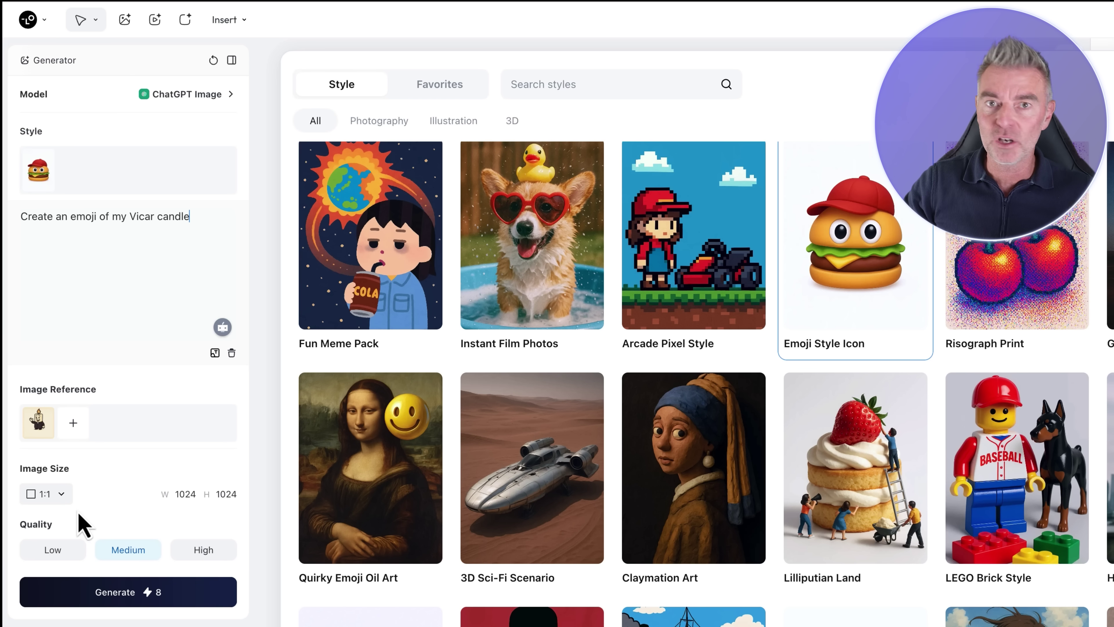
click(59, 500)
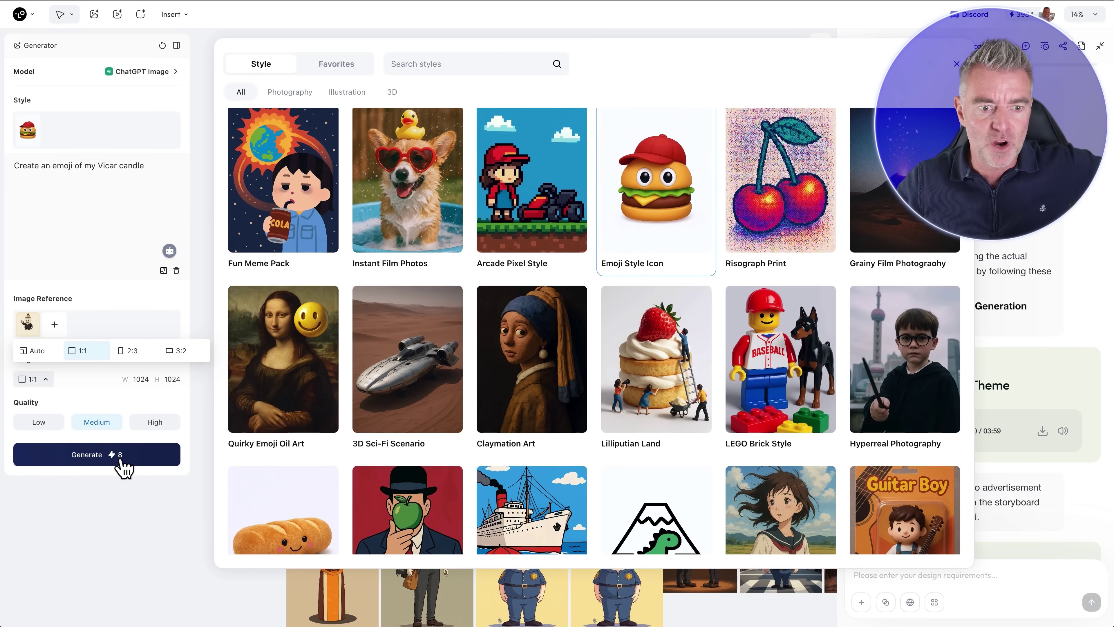
click(121, 462)
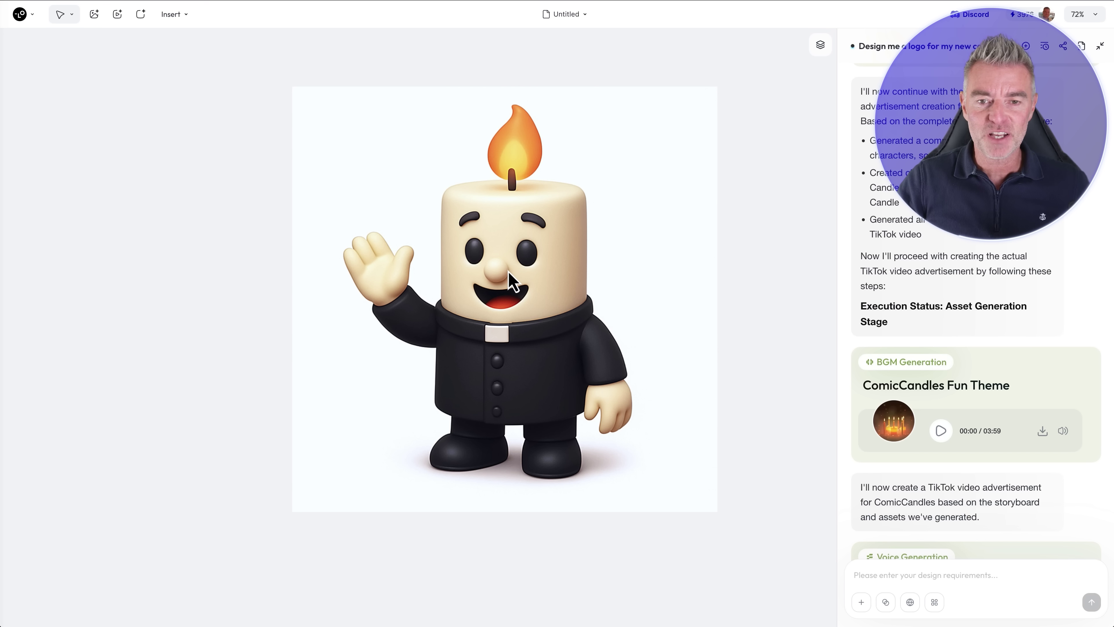
scroll(511, 281, up, 3)
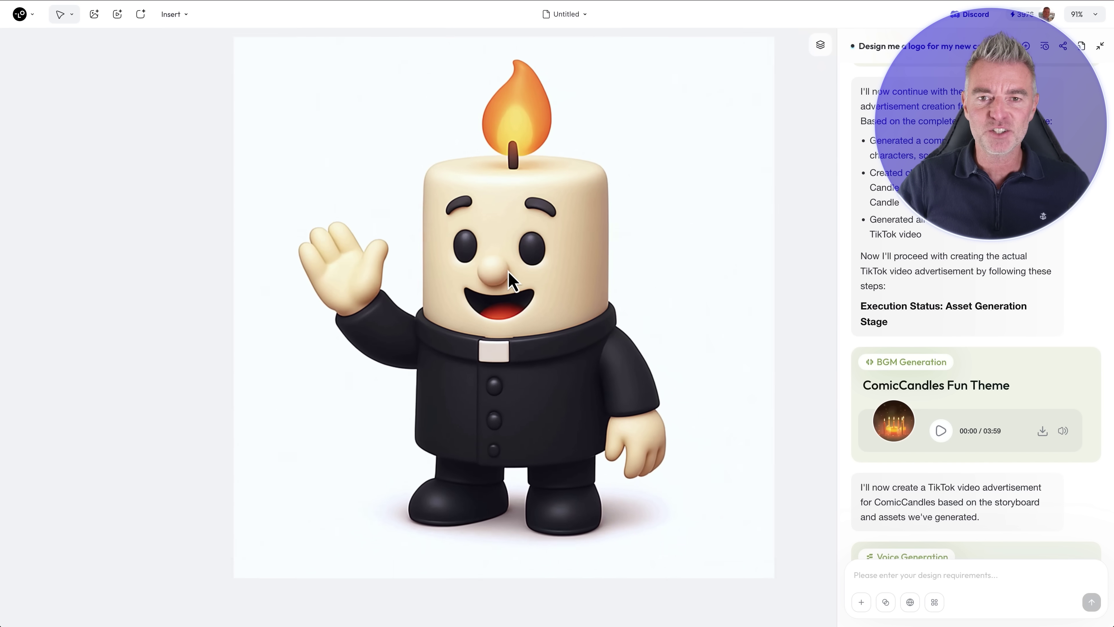
scroll(511, 281, down, 10)
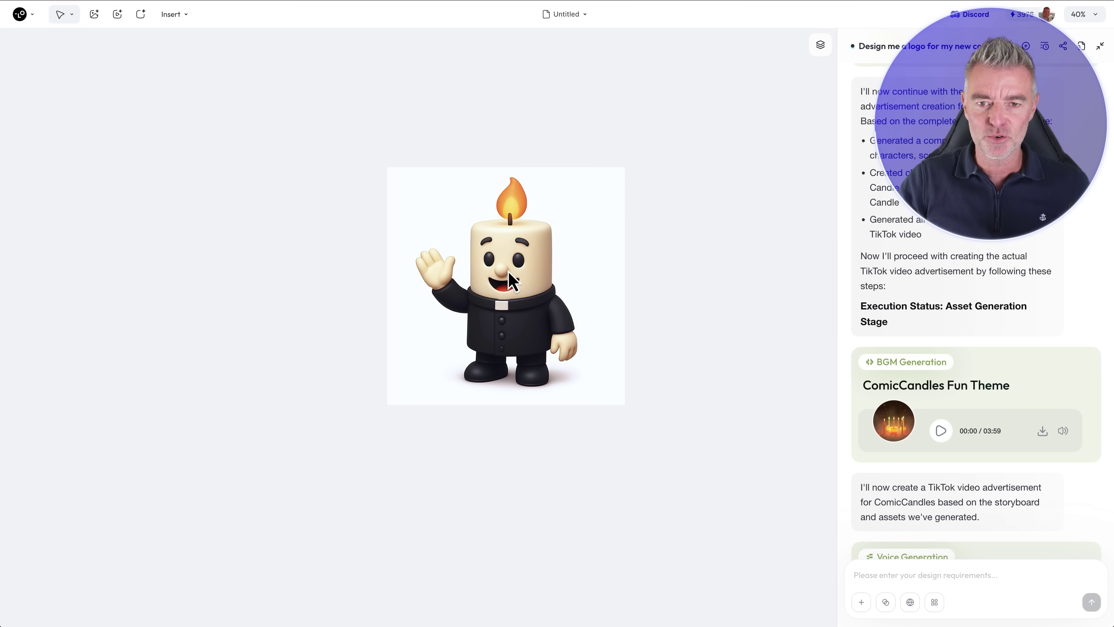
scroll(510, 274, down, 5)
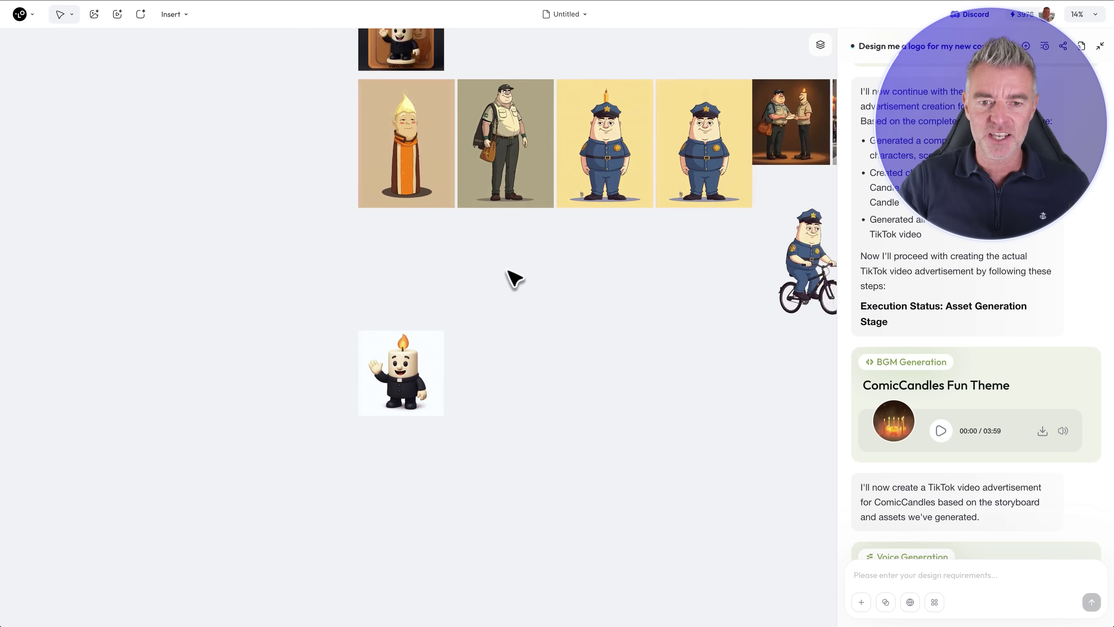
scroll(504, 297, right, 5)
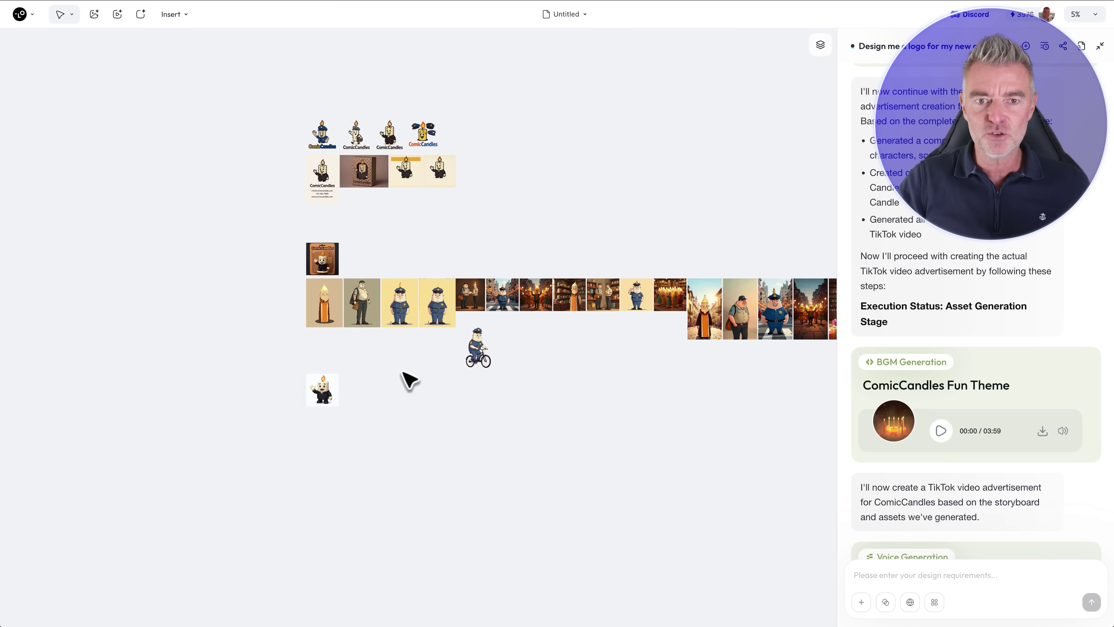
scroll(373, 403, up, 1)
scroll(373, 403, right, 5)
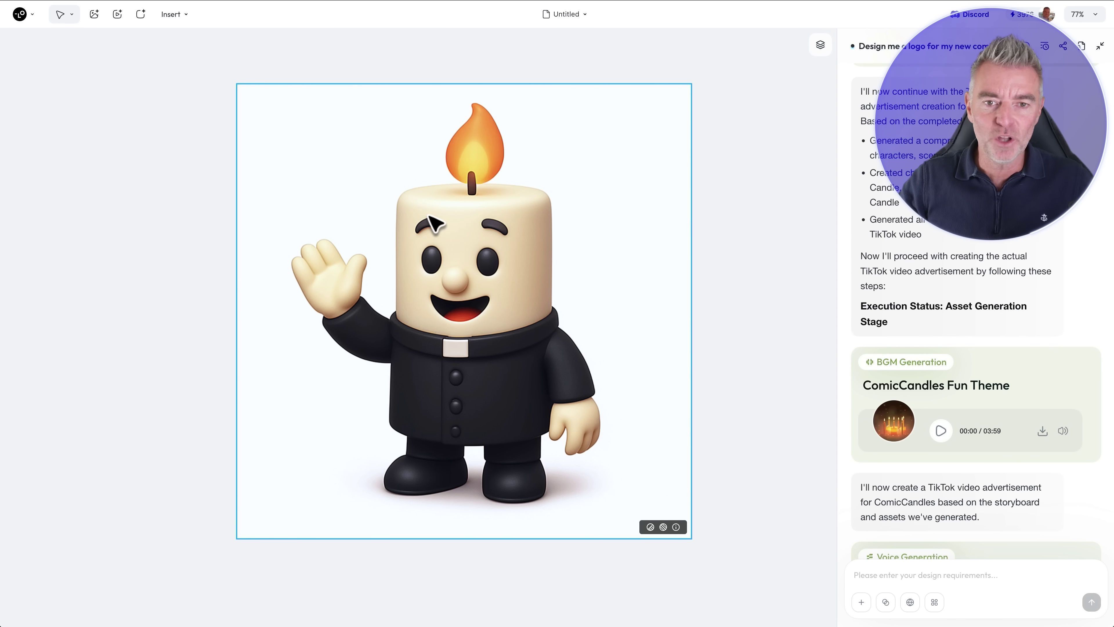
right_click(429, 216)
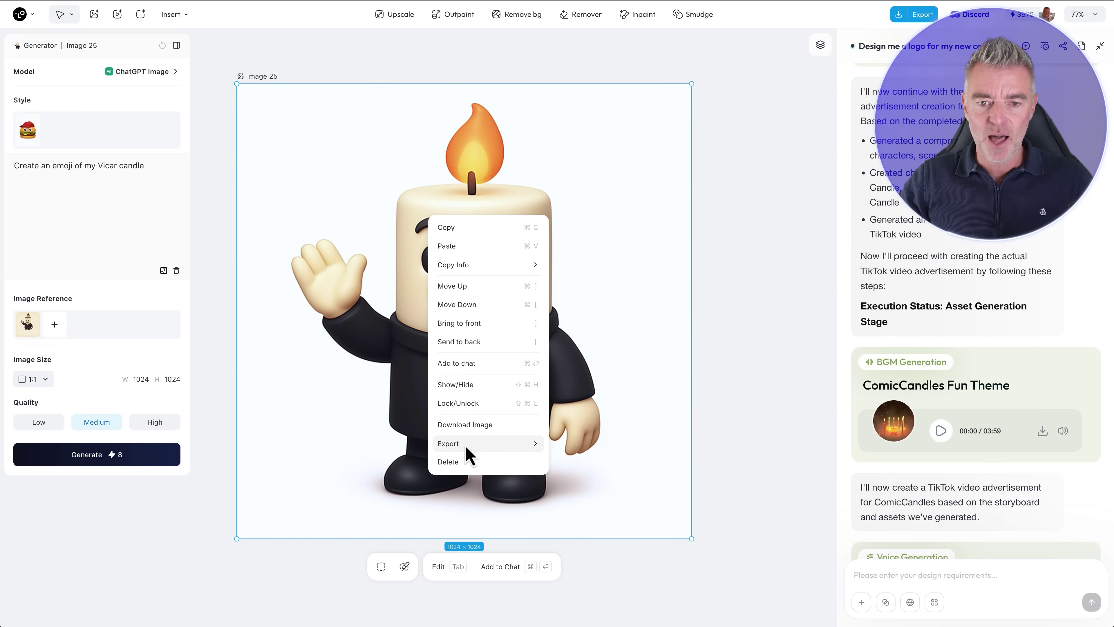
mouse_move(485, 445)
click(577, 448)
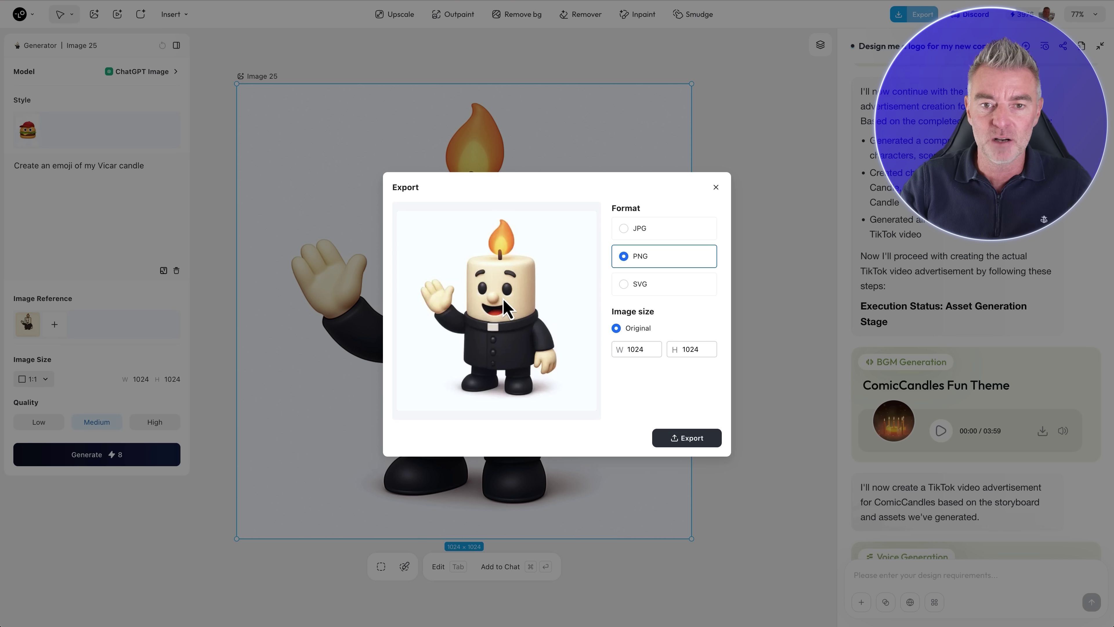
click(715, 188)
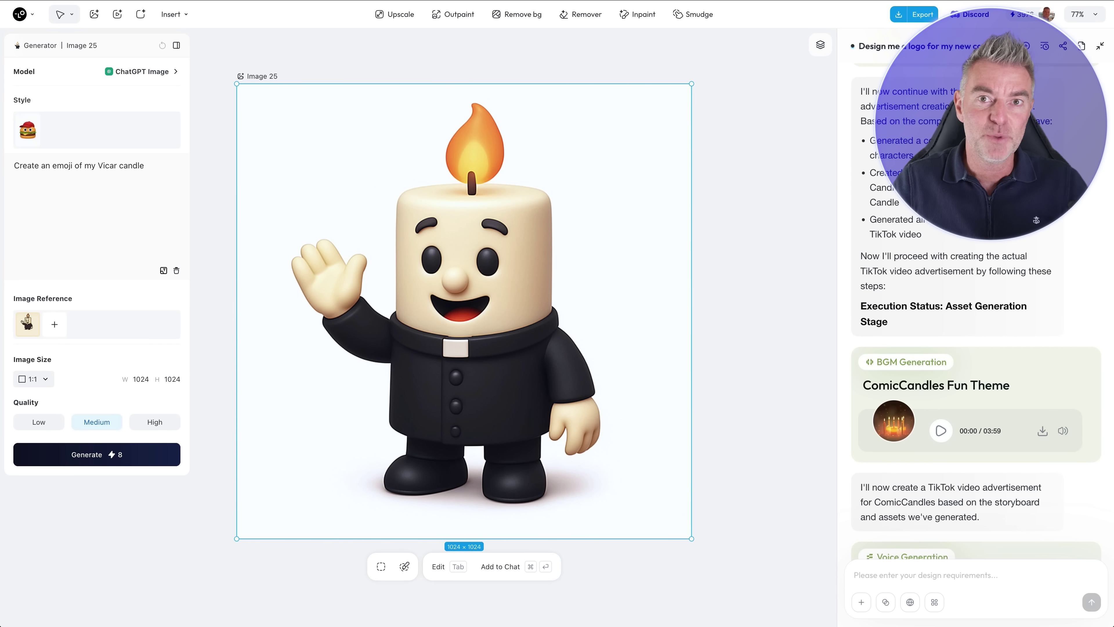